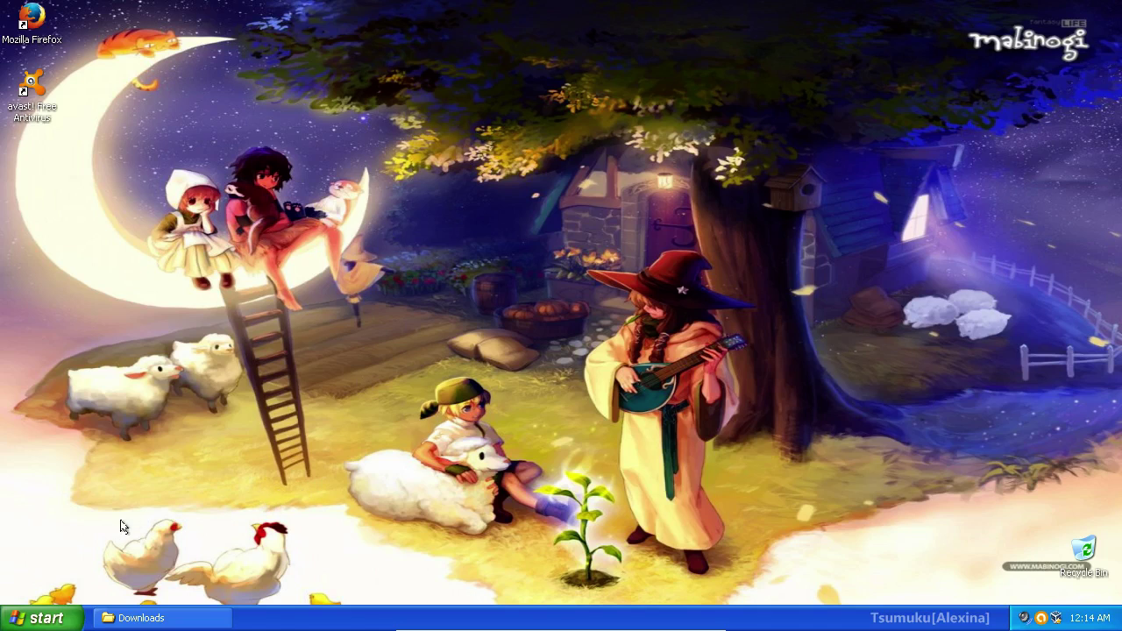
- Launch Firefox and leave a single New Tab showing the 7-Zip and Mabinogi thumbnails
left_click(35, 25)
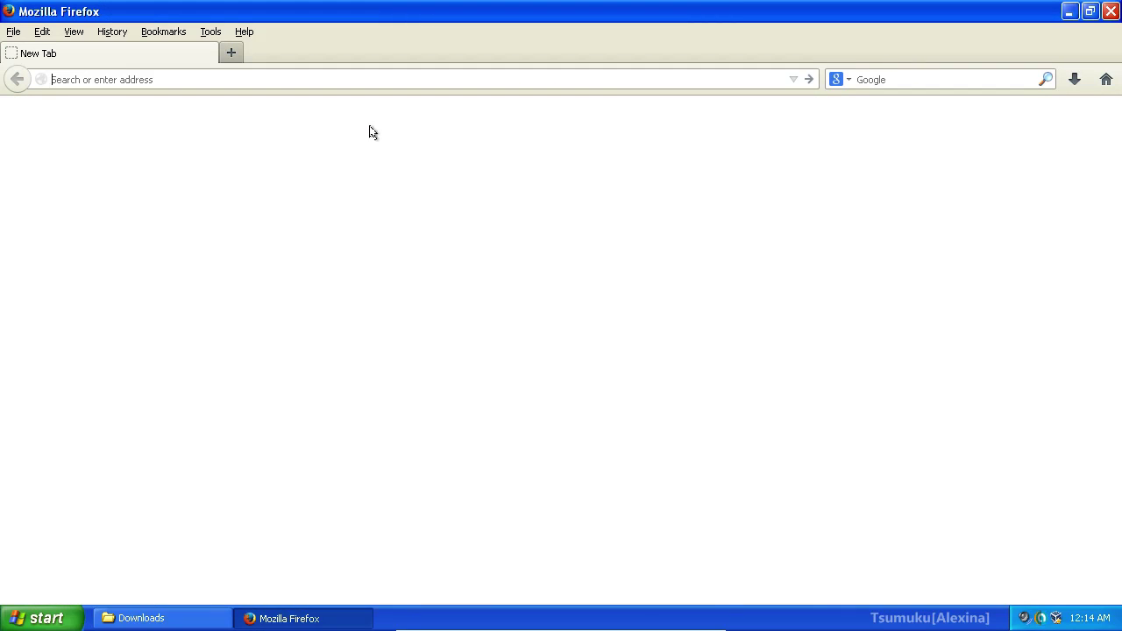
left_click(233, 53)
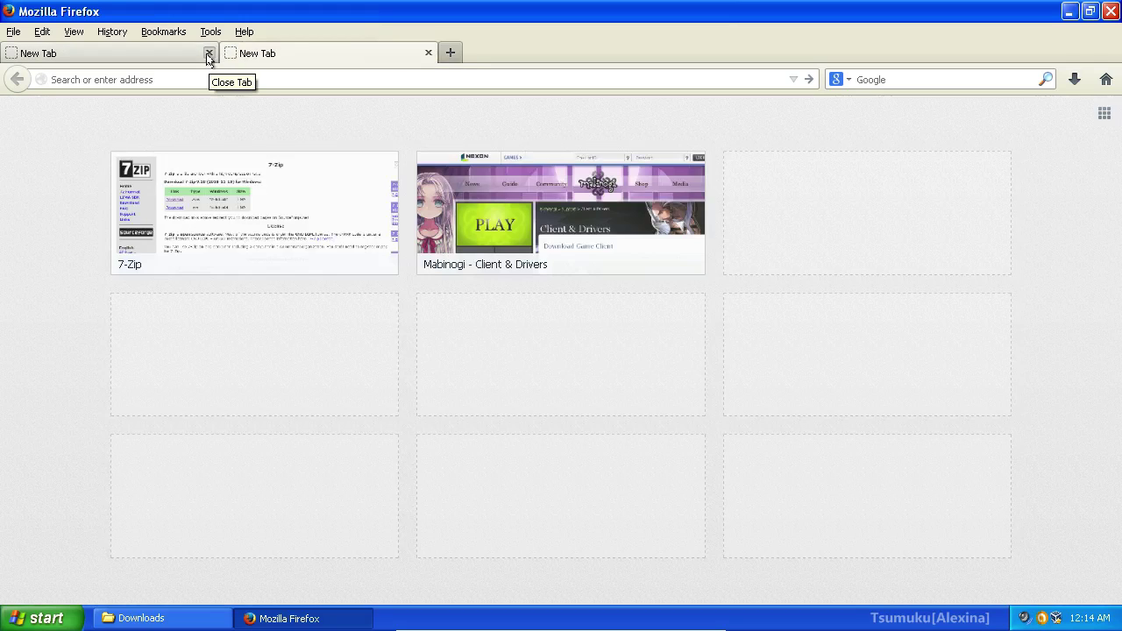
left_click(209, 54)
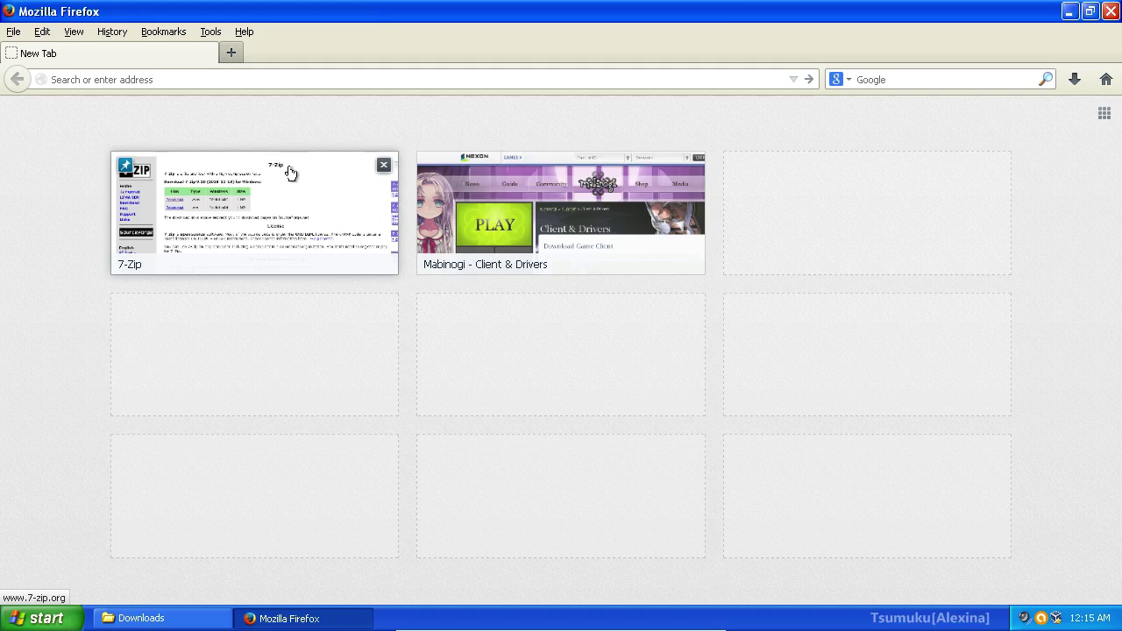
- Open the 7-Zip site, start the 32-bit 7z920.exe download, and cancel saving it
left_click(283, 173)
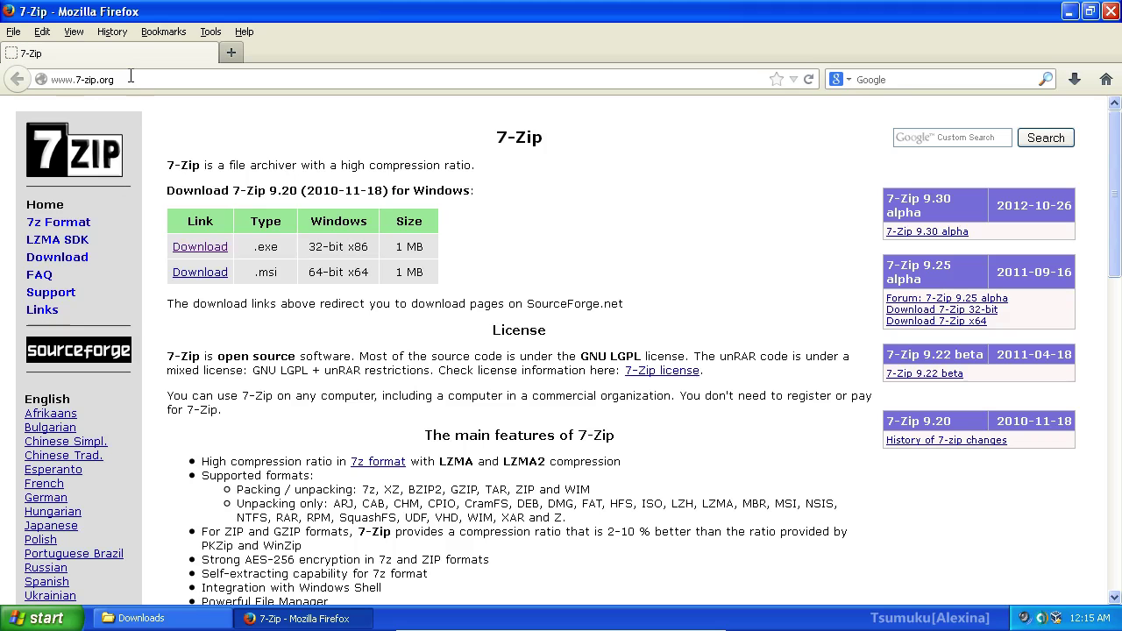
left_click_drag(426, 246, 349, 248)
left_click(281, 248)
left_click(221, 252)
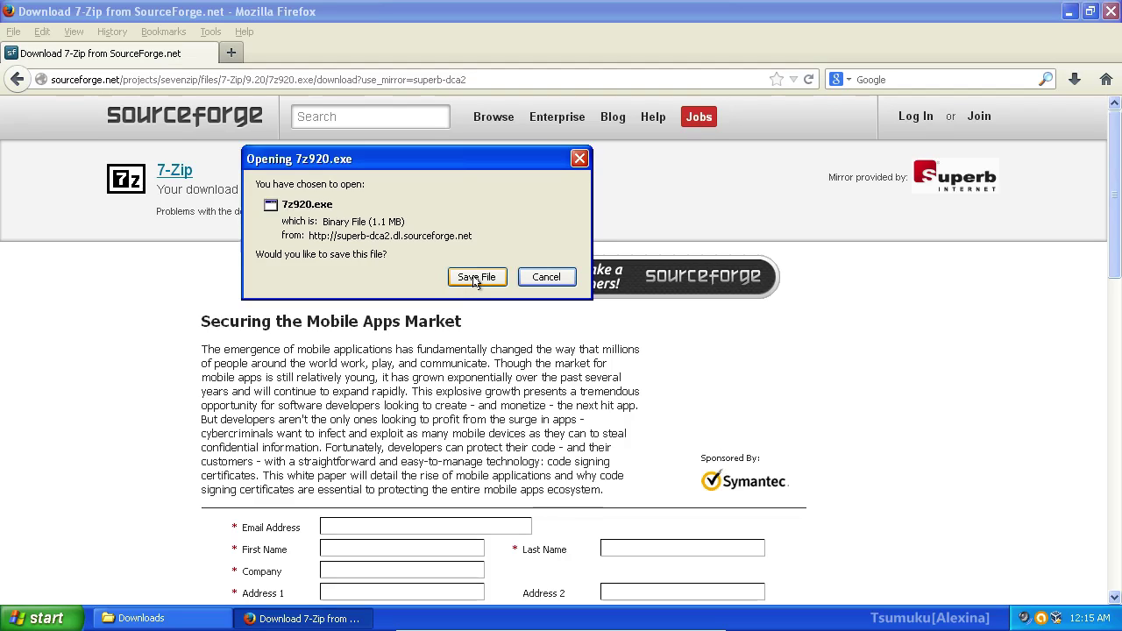
left_click(546, 277)
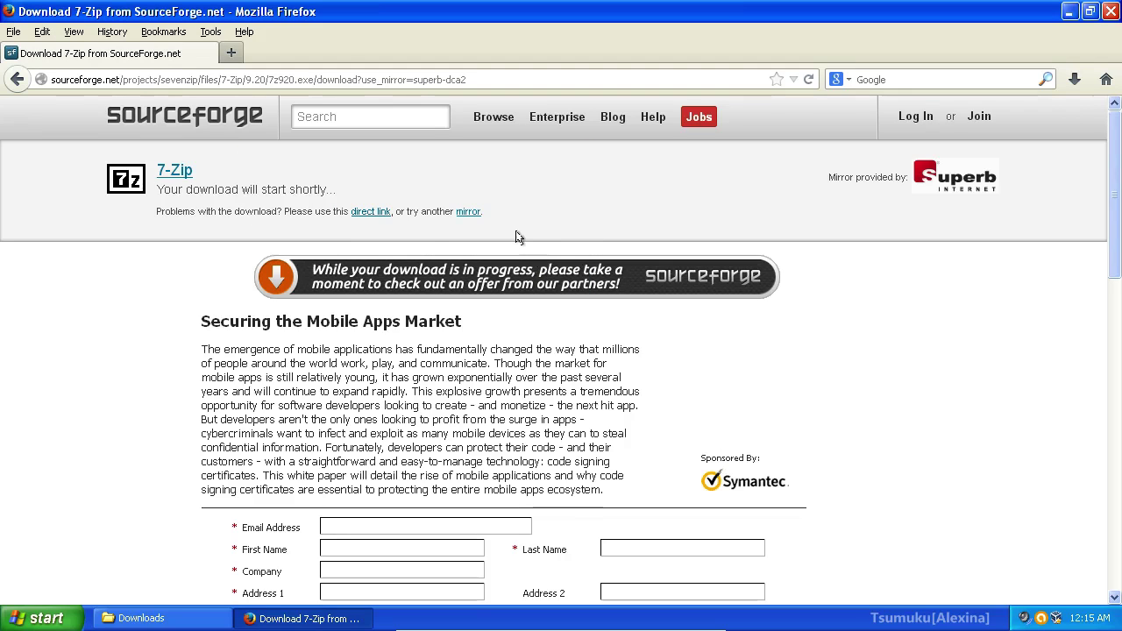
- Go to mabinogi.nexon.net using the address bar suggestion
left_click(226, 75)
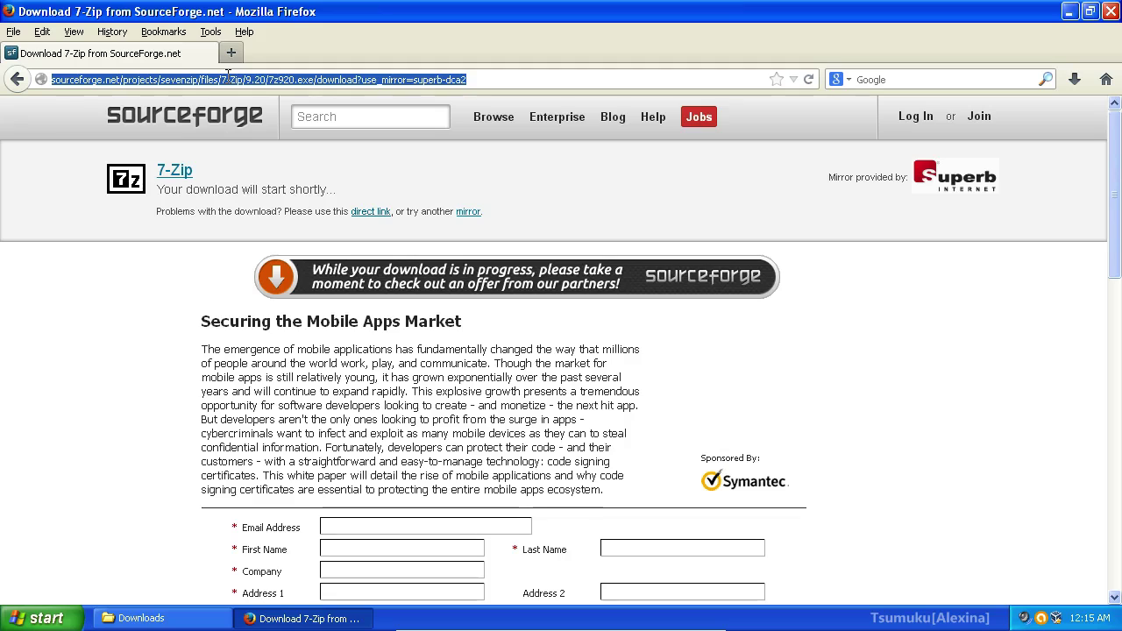
type("mabinogi.nexon.net/")
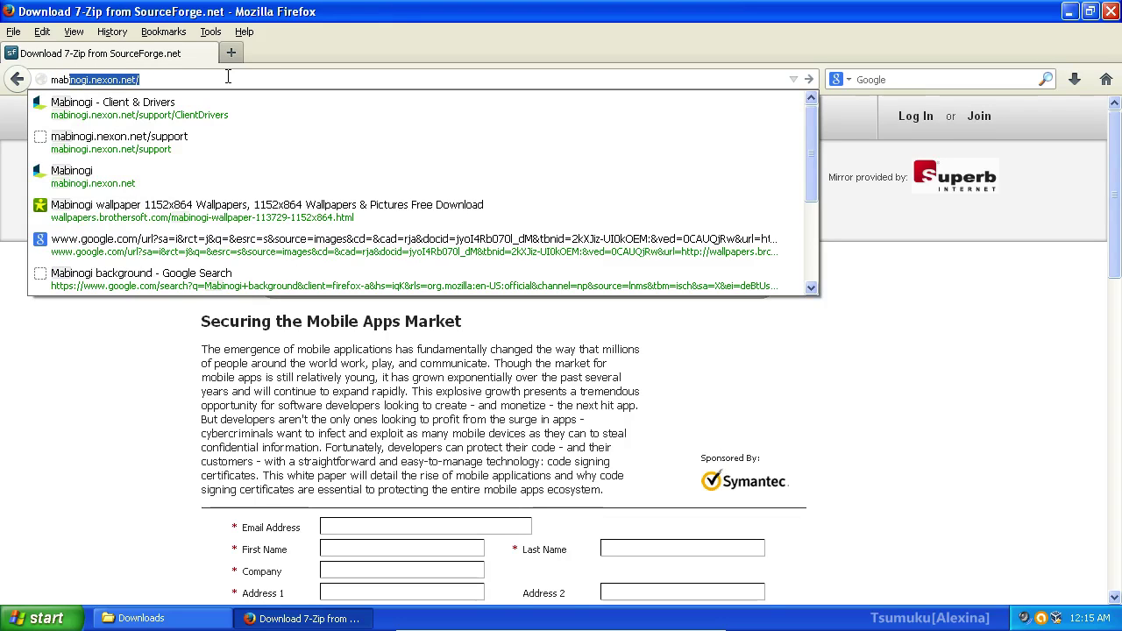
key("Right")
key("Return")
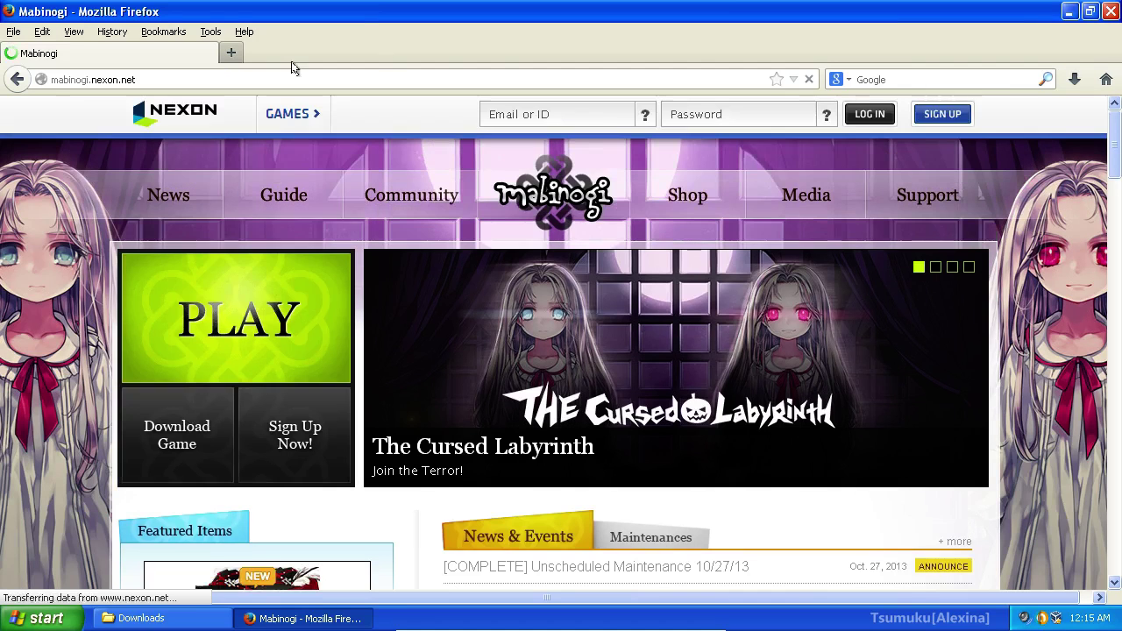
- Open Support > Client & Drivers and request the full client via the 'click here' link
mouse_move(870, 187)
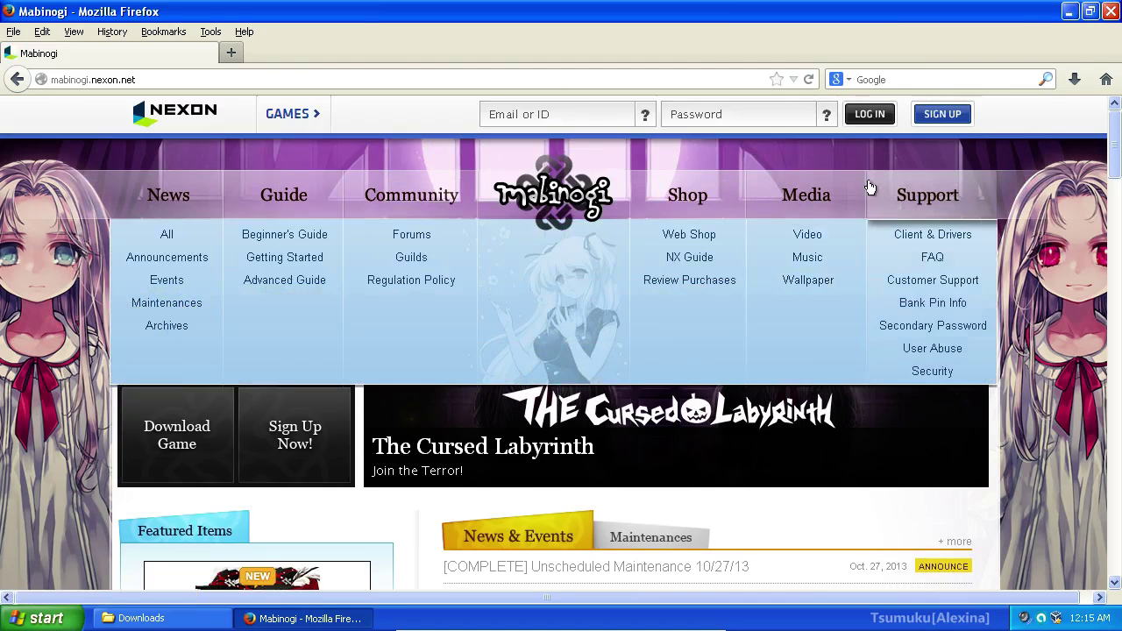
left_click(923, 237)
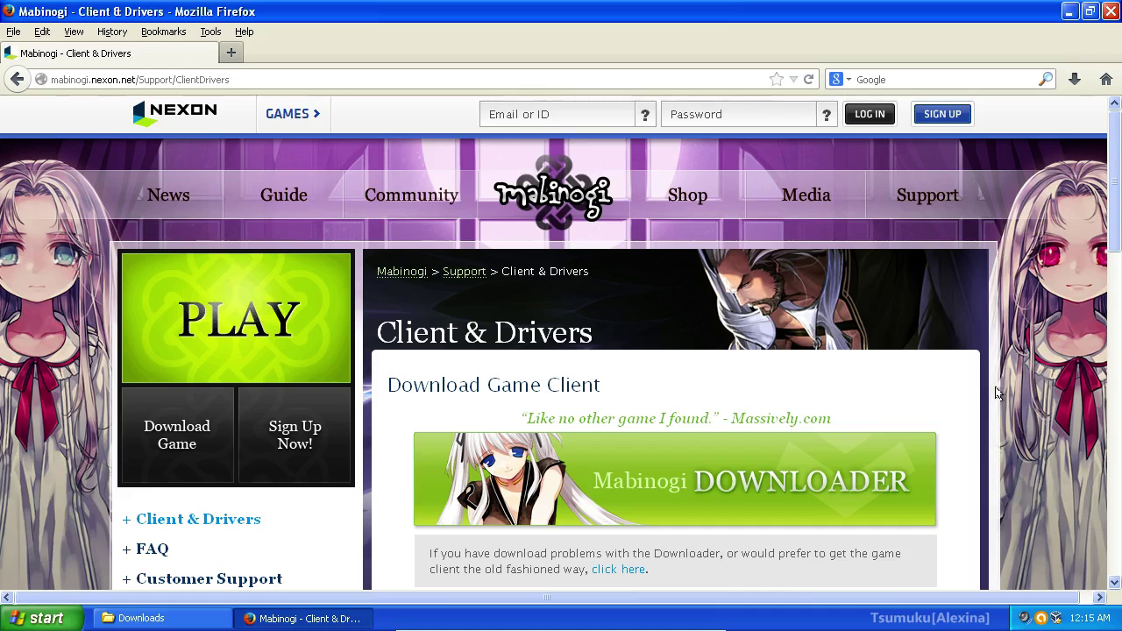
scroll(996, 393, "down", 4)
left_click_drag(680, 371, 430, 354)
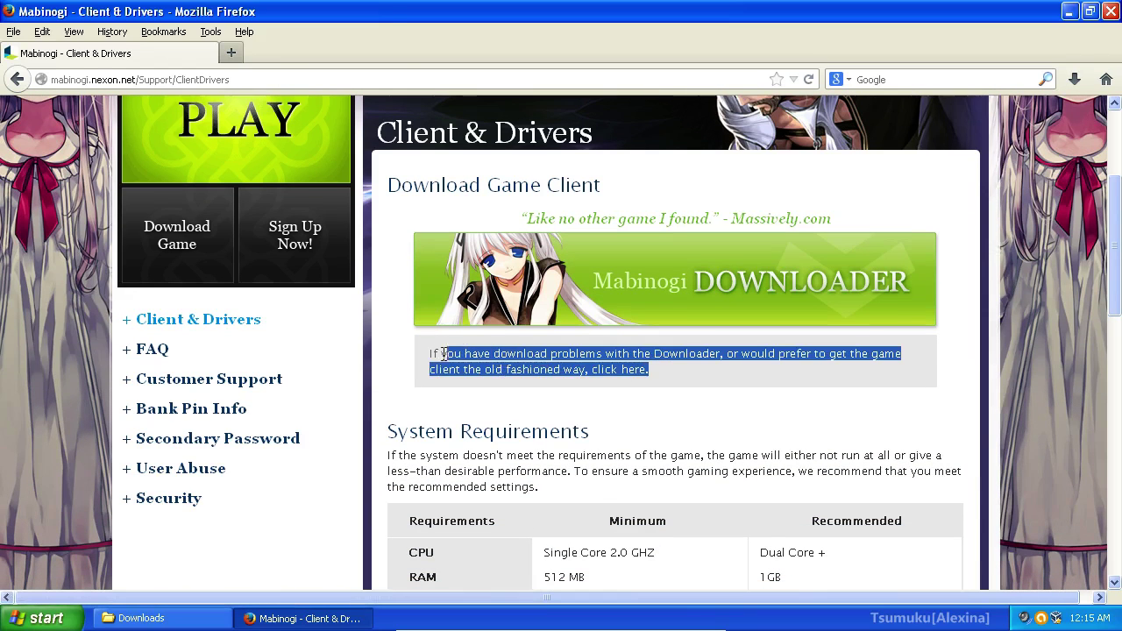
left_click(637, 371)
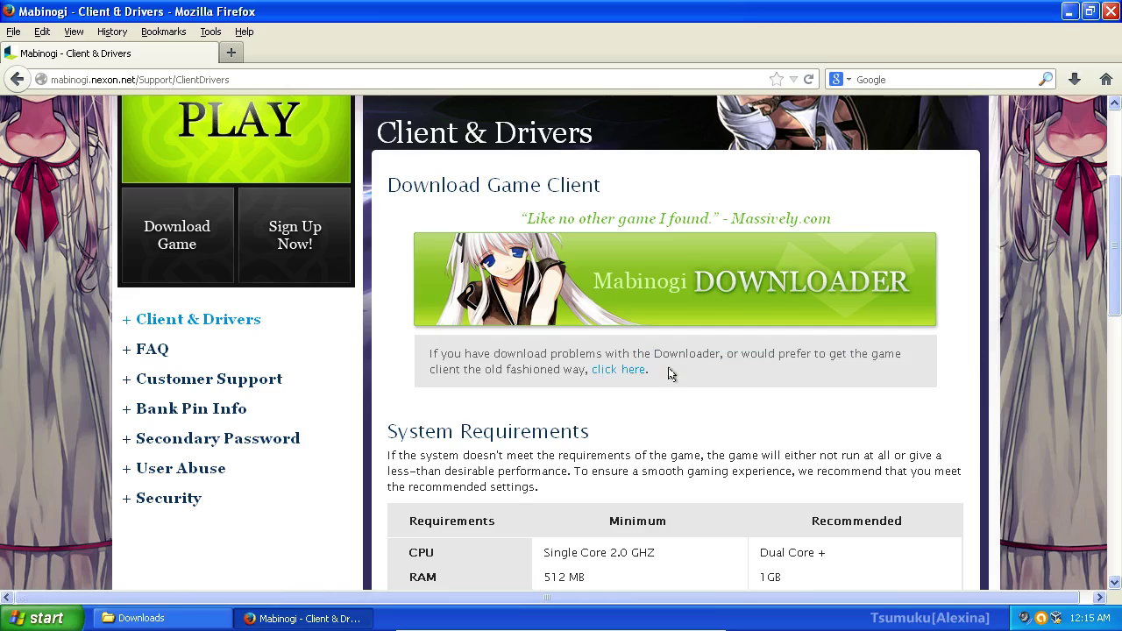
- Trigger the full client download, note its 3.5 GB size, and cancel saving MabinogiSetup169R.exe
left_click(624, 370)
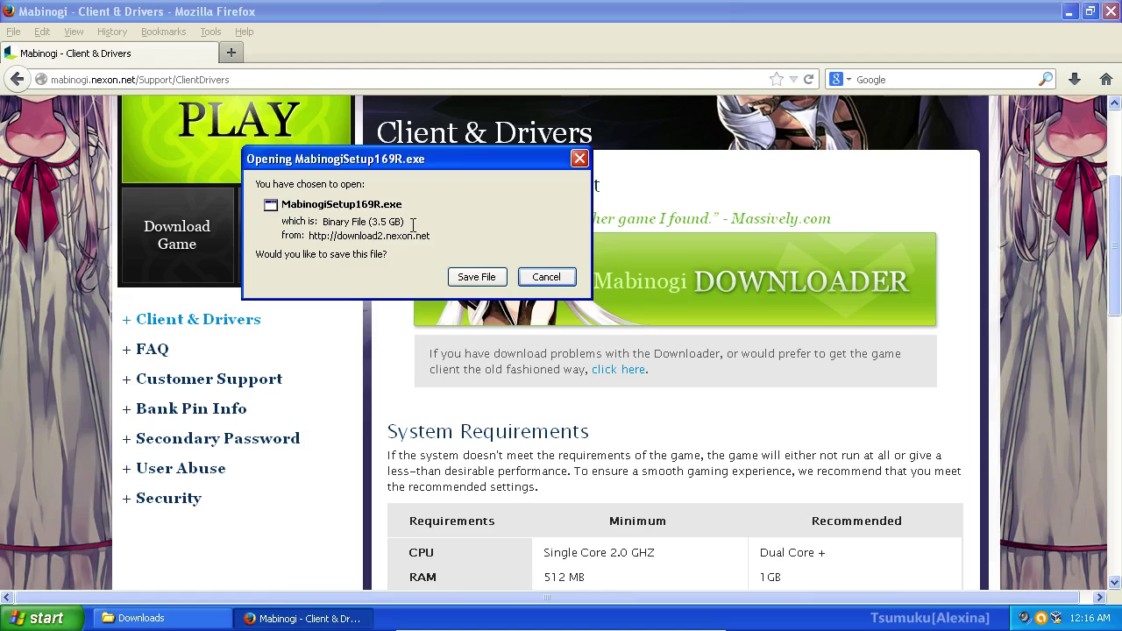
left_click_drag(413, 225, 464, 218)
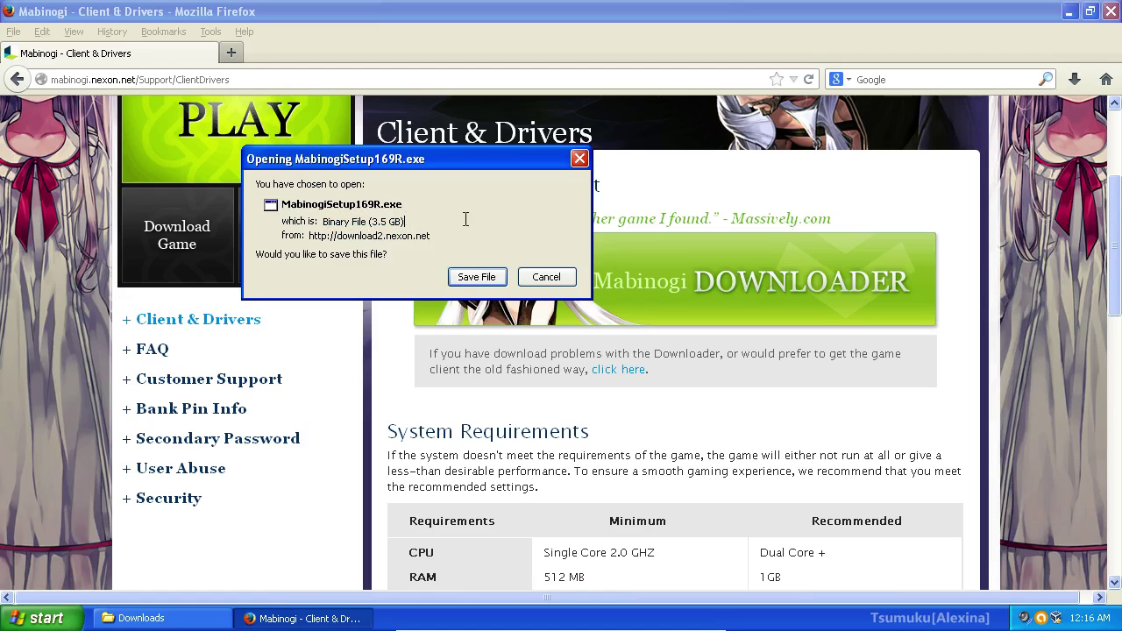
left_click(544, 277)
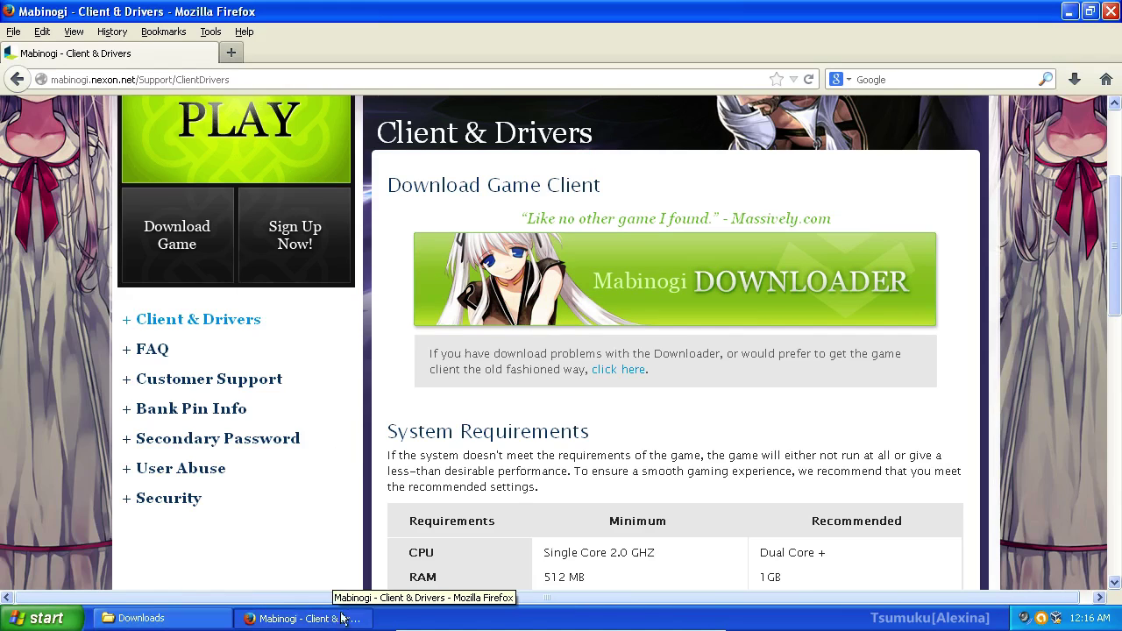
- Close Firefox and select the 7z920 installer in the Downloads folder
left_click(1111, 11)
left_click(183, 619)
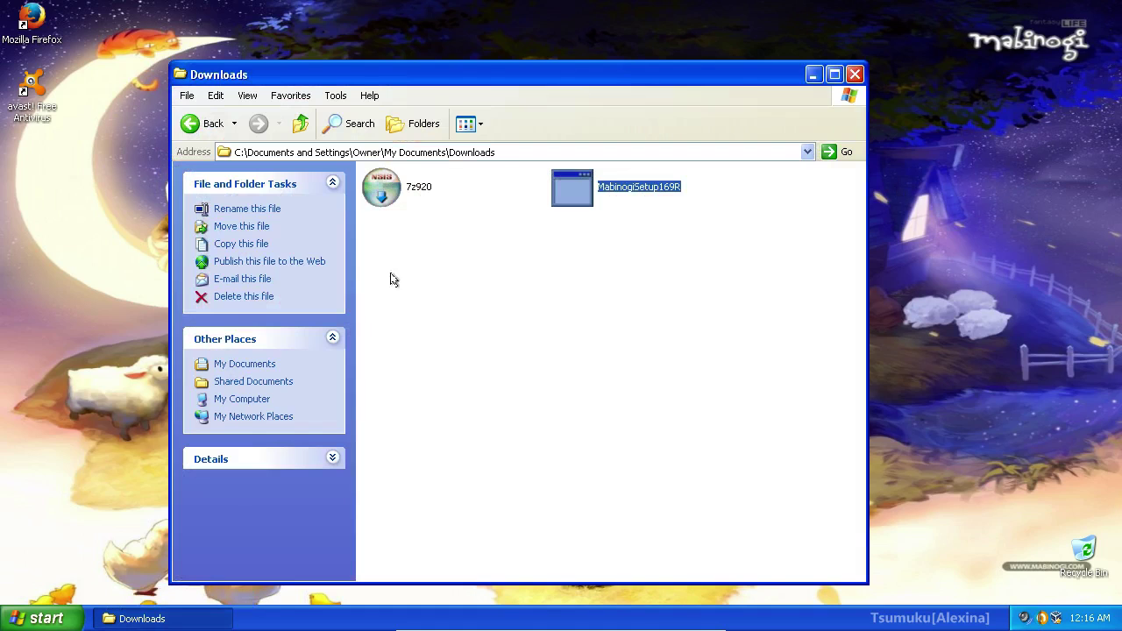
left_click(419, 216)
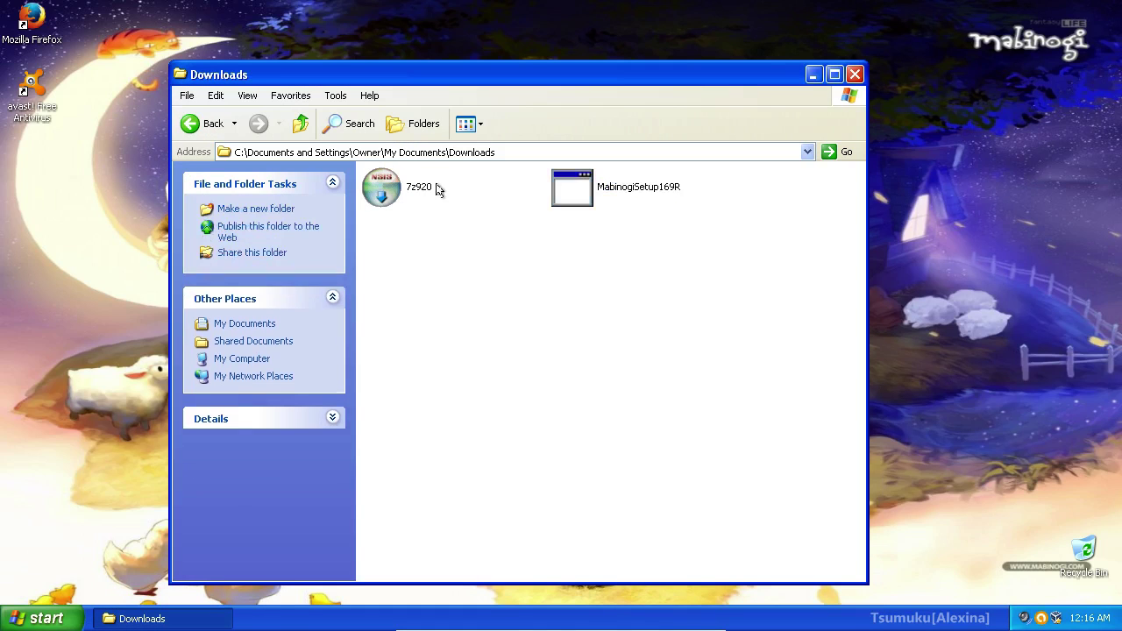
left_click(392, 193)
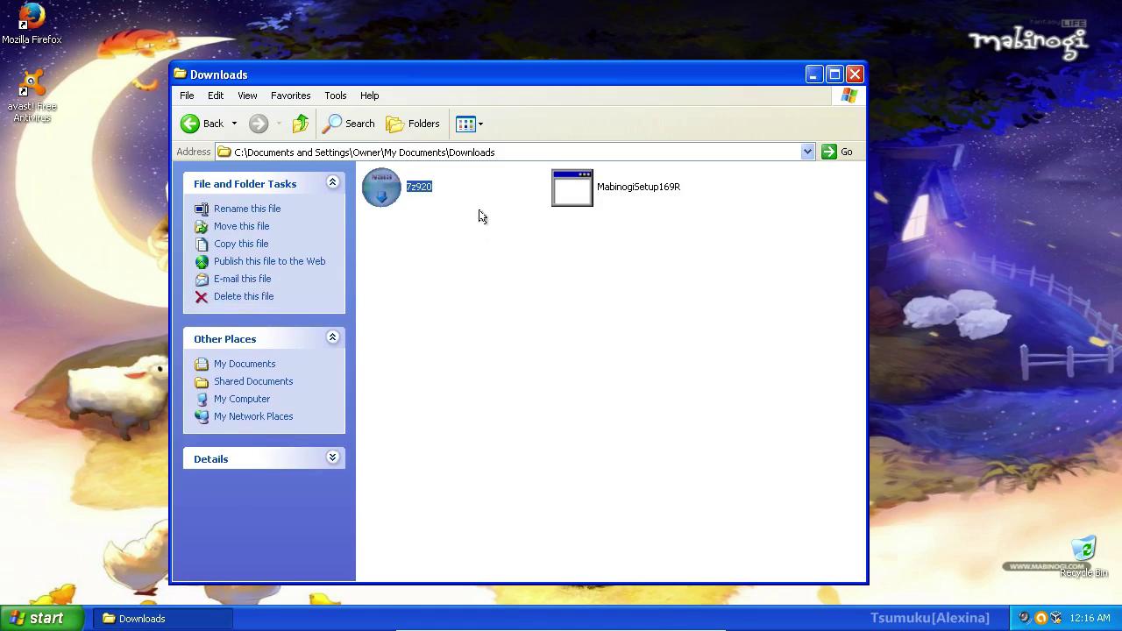
- Run 7z920 and install 7-Zip 9.20 into C:\Program Files\7-Zip
double_click(392, 193)
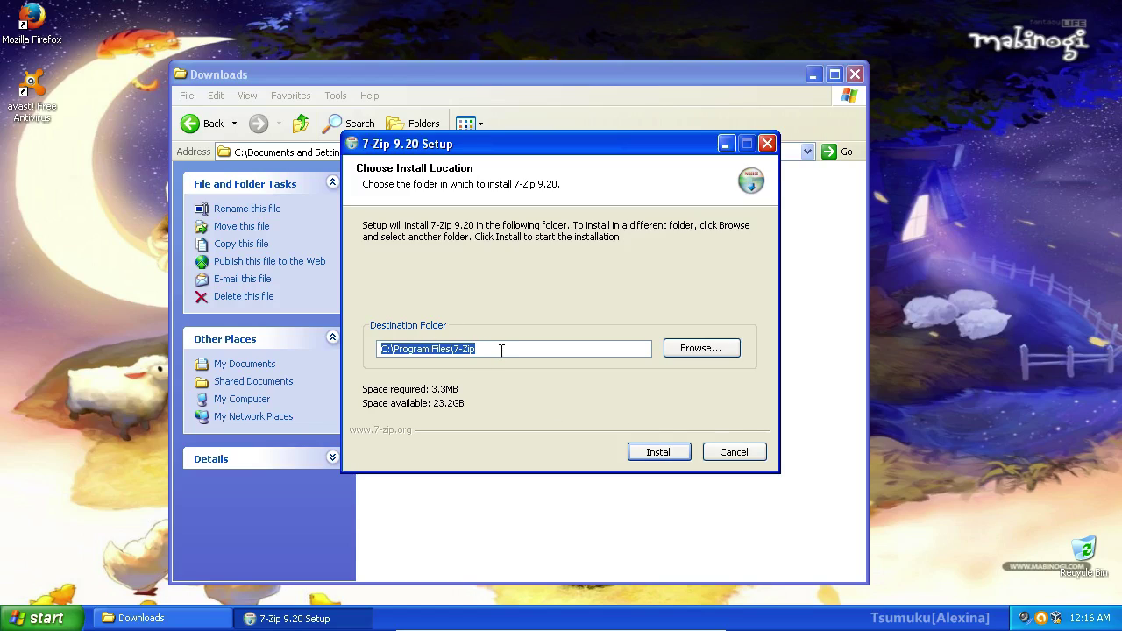
left_click(645, 450)
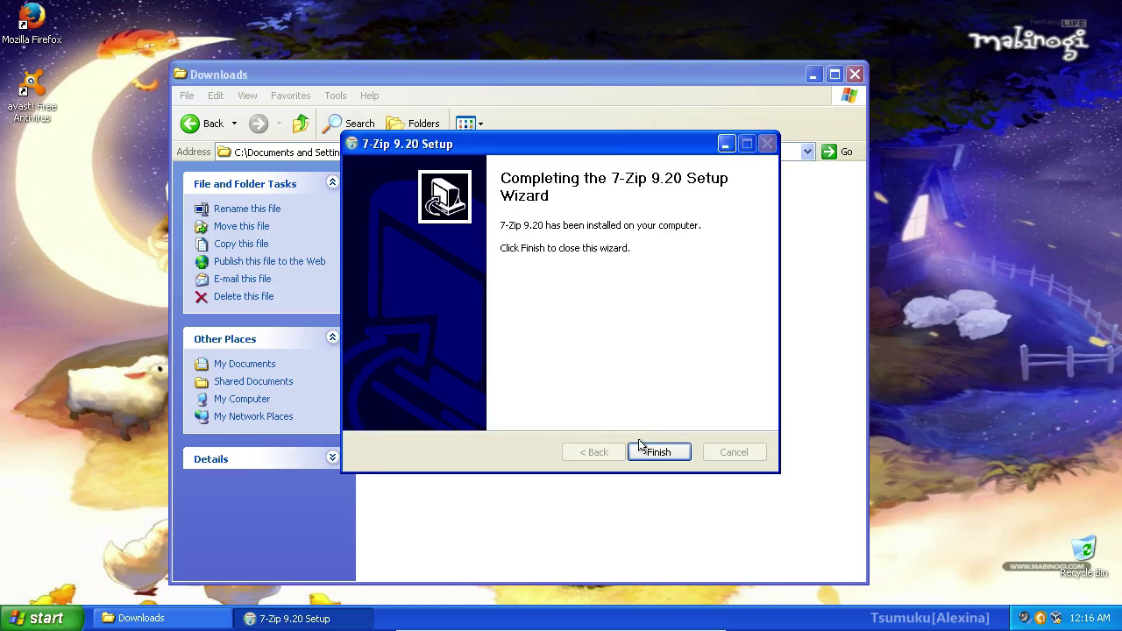
left_click(645, 451)
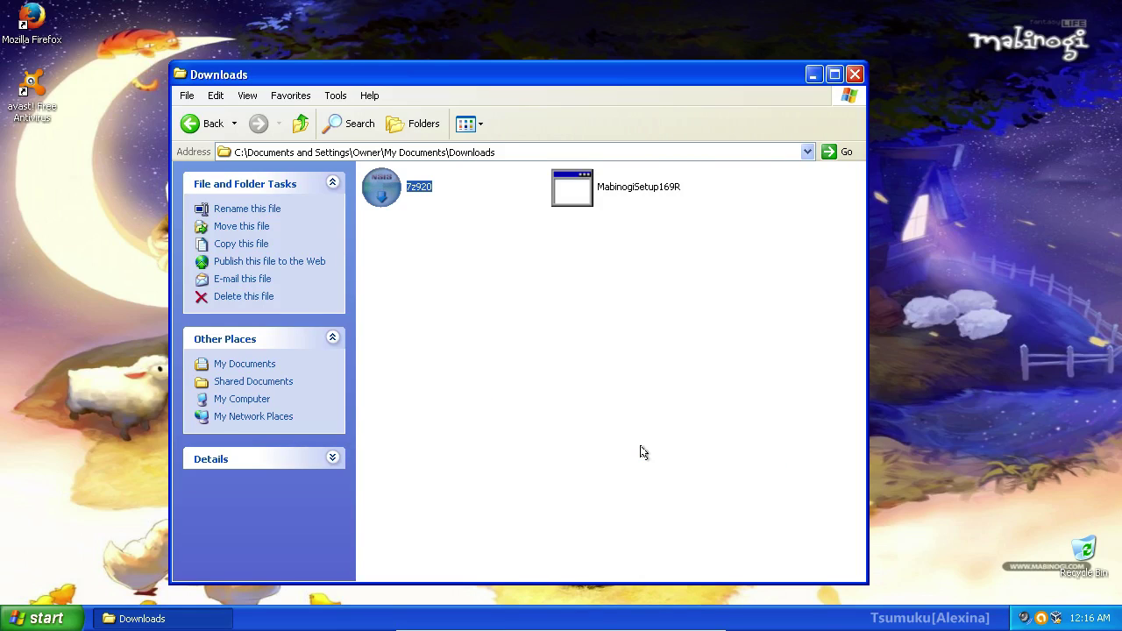
left_click(583, 187)
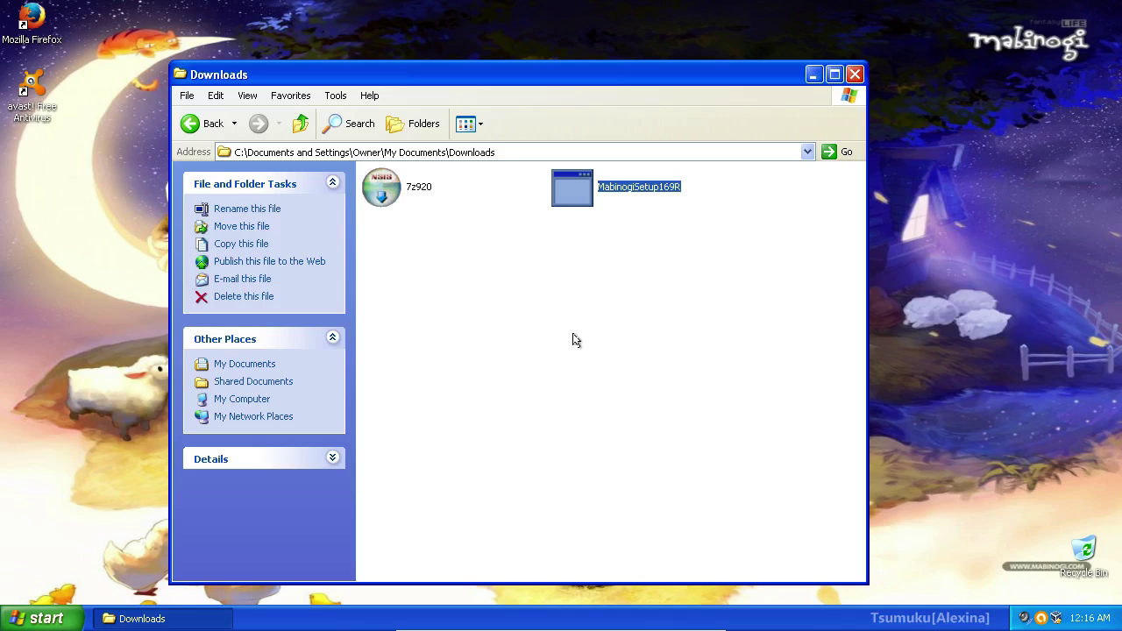
left_click(15, 618)
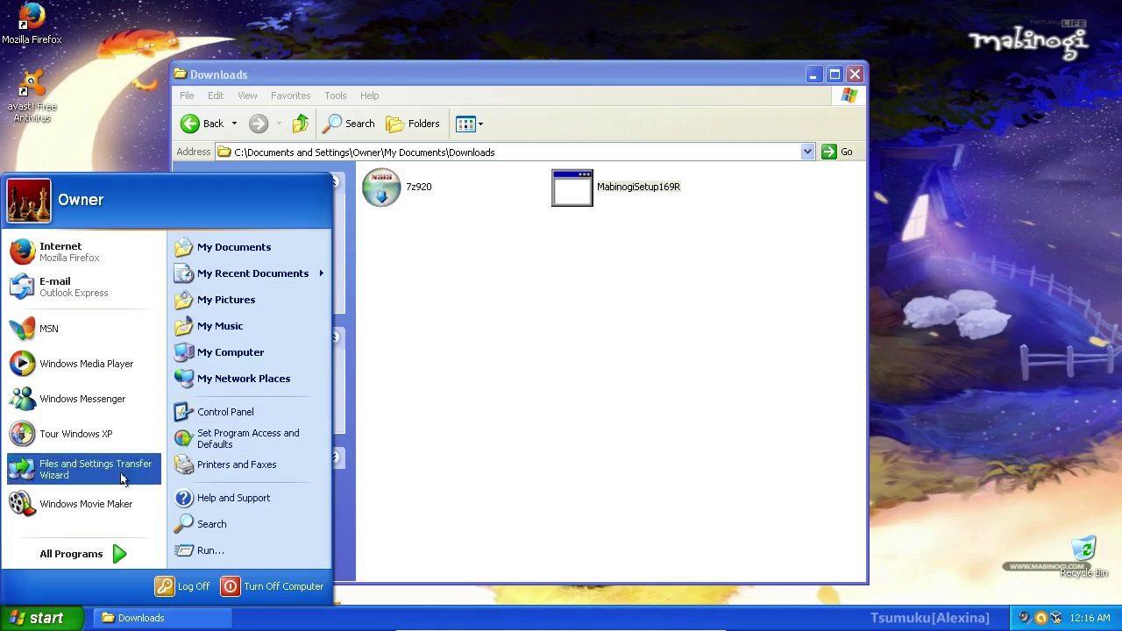
left_click(601, 183)
right_click(602, 184)
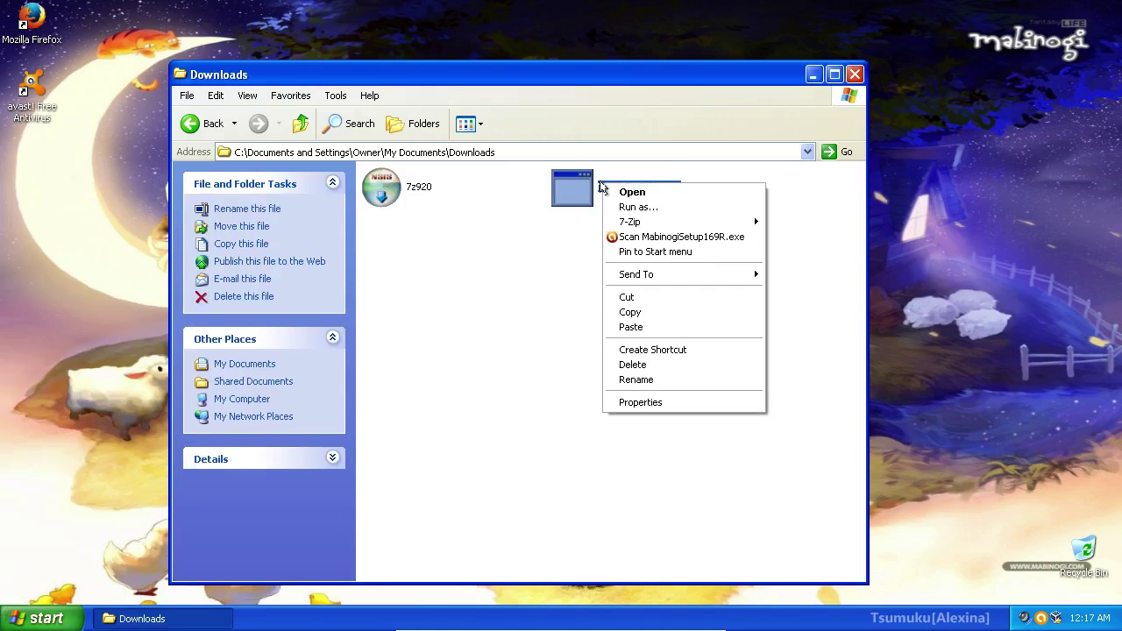
mouse_move(643, 222)
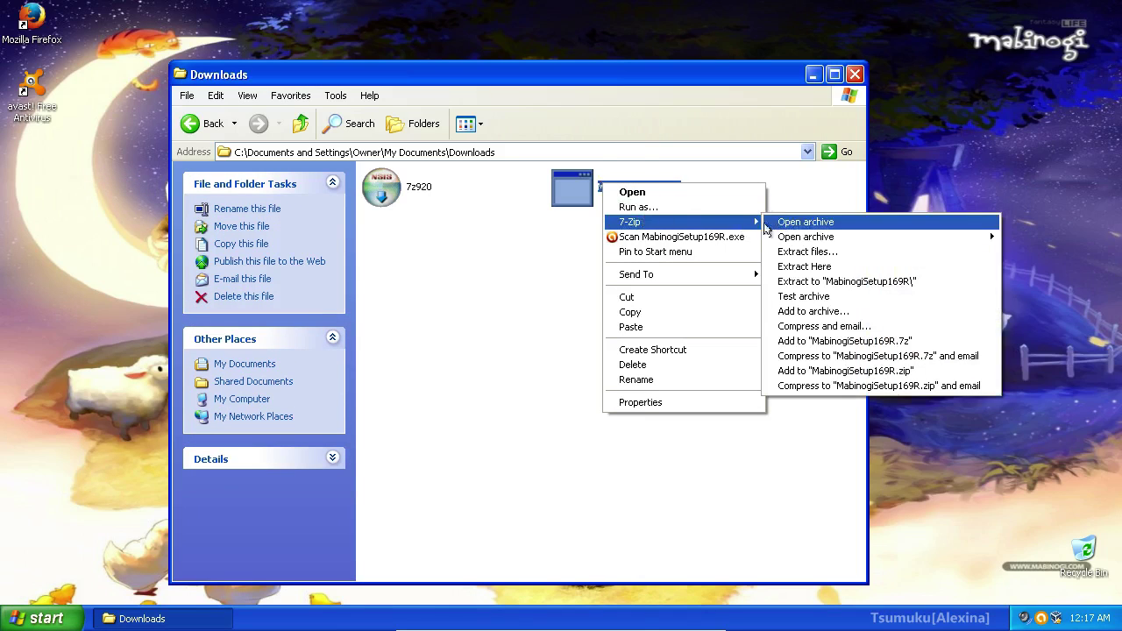
left_click(789, 224)
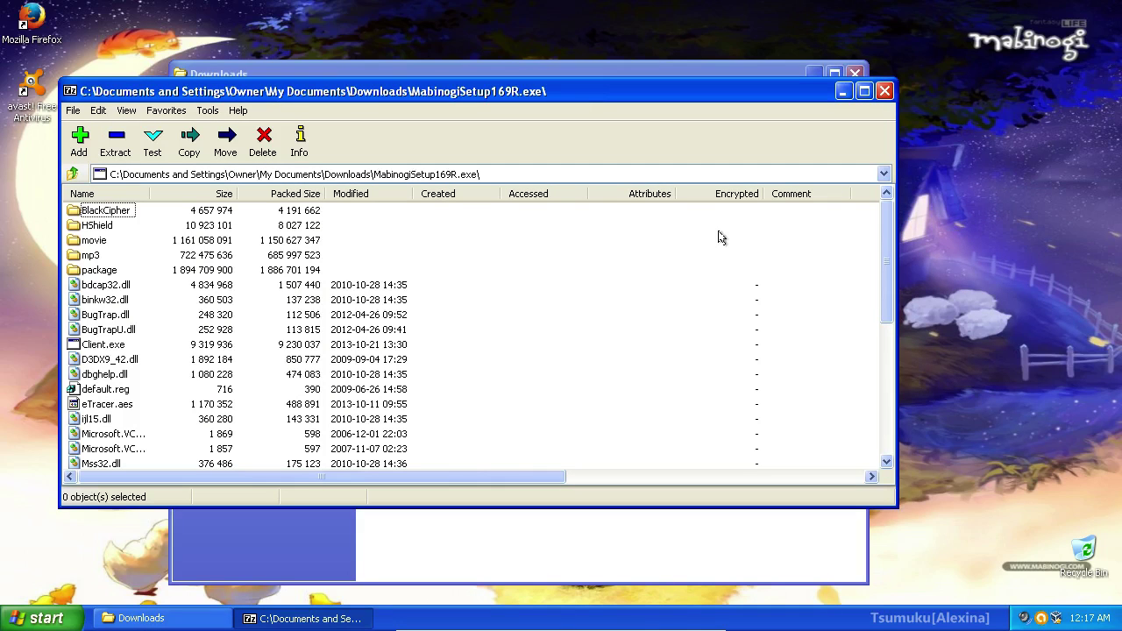
left_click(884, 91)
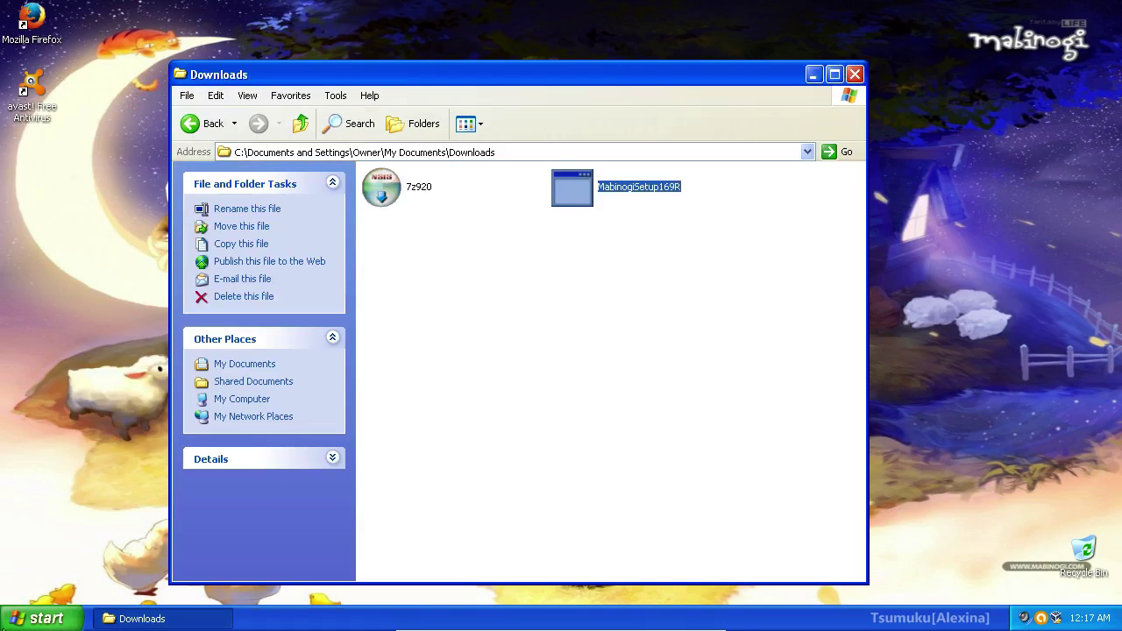
- Launch 7-Zip File Manager from Start > All Programs, showing the Downloads folder
left_click(20, 624)
mouse_move(96, 554)
mouse_move(267, 557)
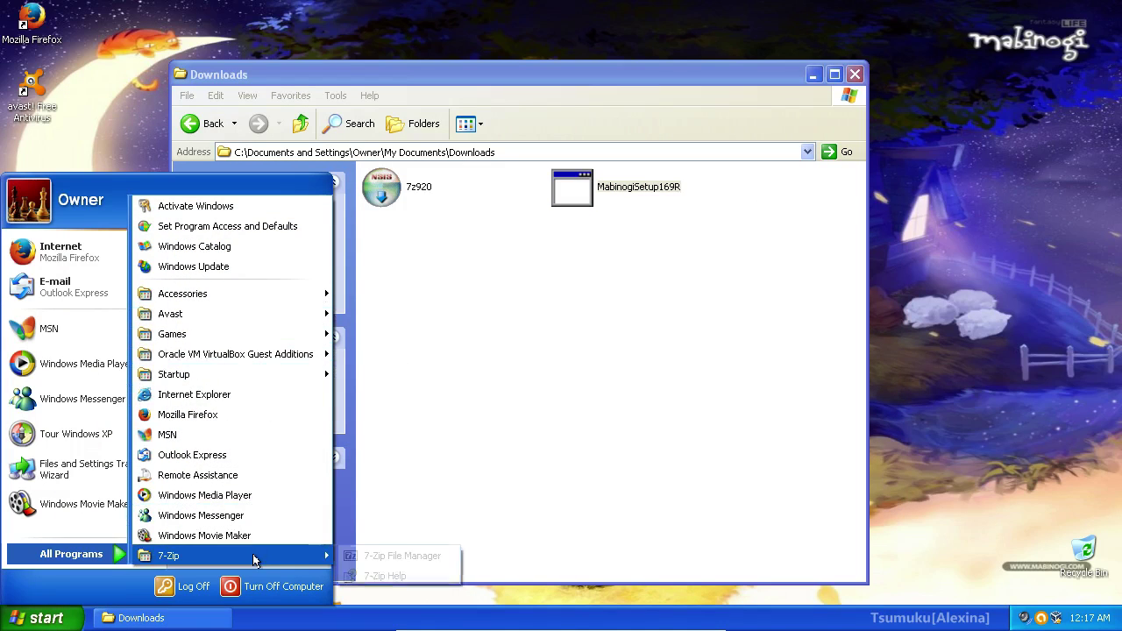
left_click(386, 558)
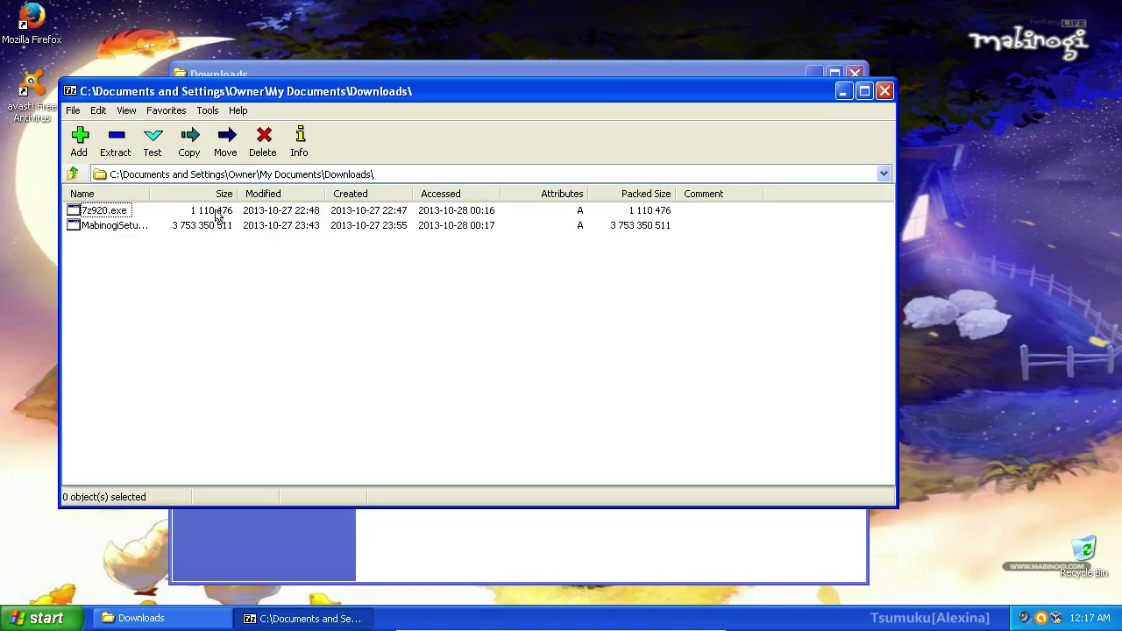
left_click(403, 171)
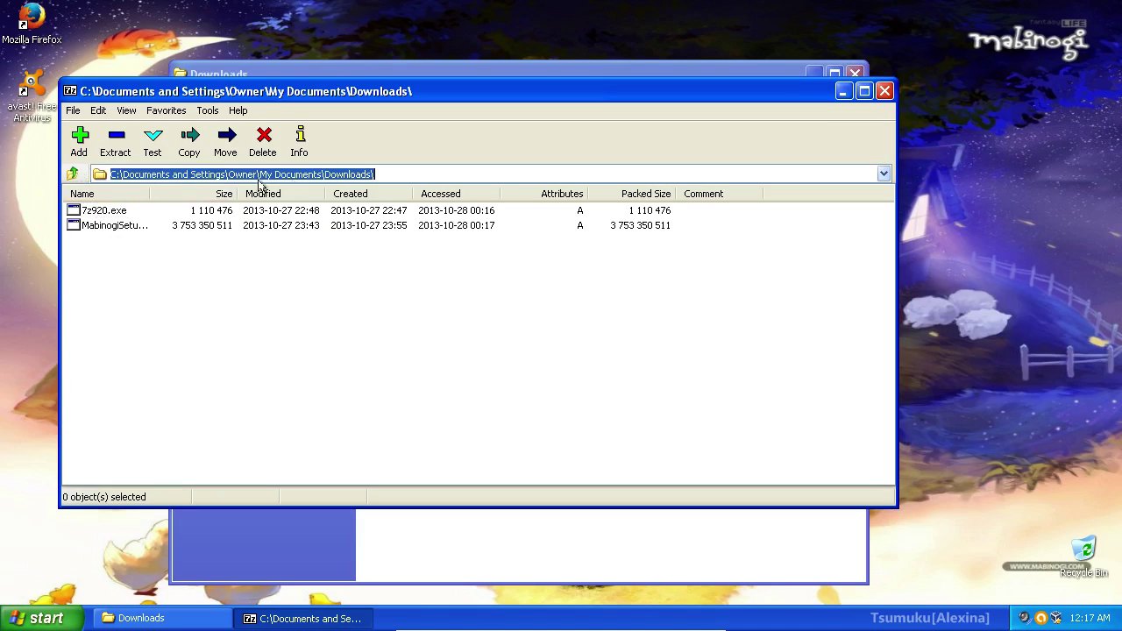
- Open MabinogiSetup169R.exe as an archive via 7-Zip > Open archive
left_click(122, 227)
right_click(124, 227)
mouse_move(213, 243)
left_click(334, 238)
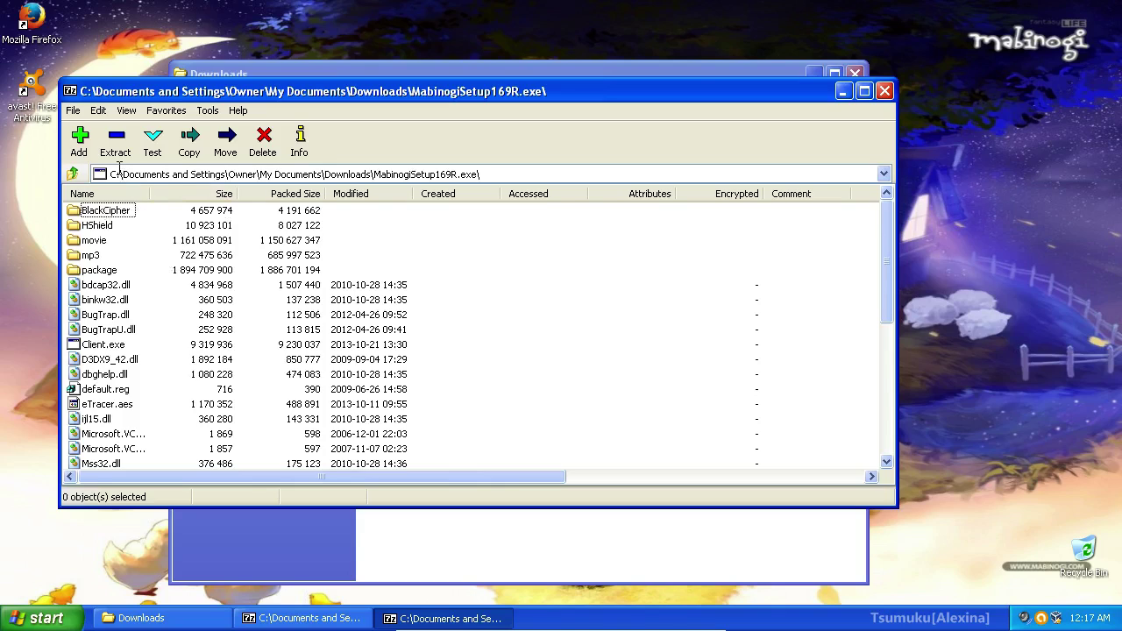
- Select all 35 archive items and bring up the Extract destination prompt
left_click(128, 217)
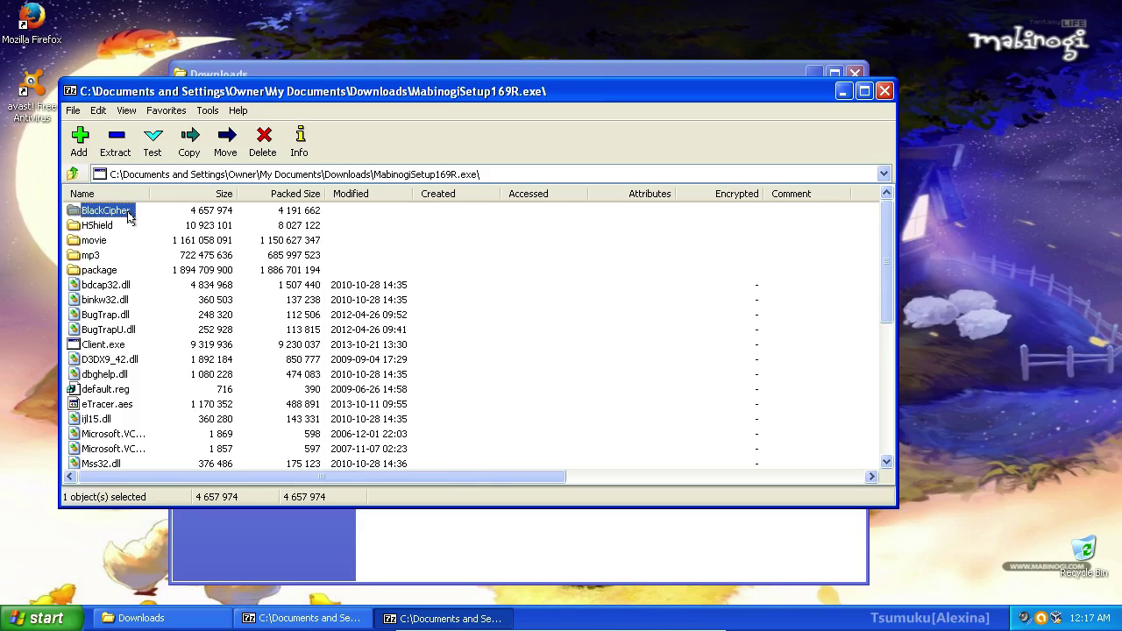
key("ctrl+a")
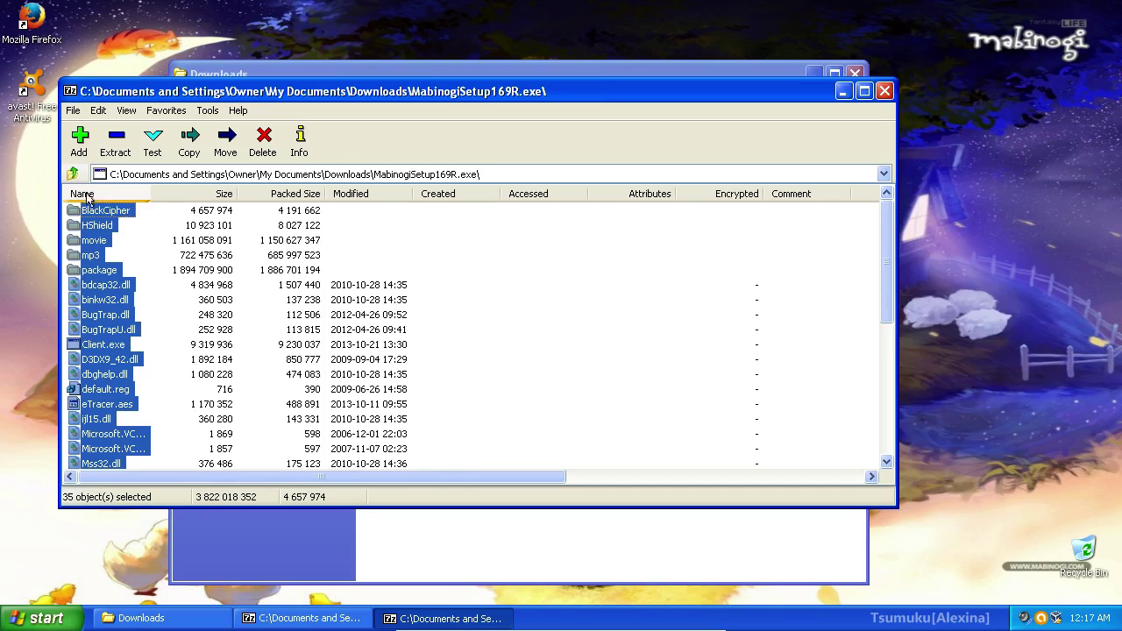
left_click(98, 111)
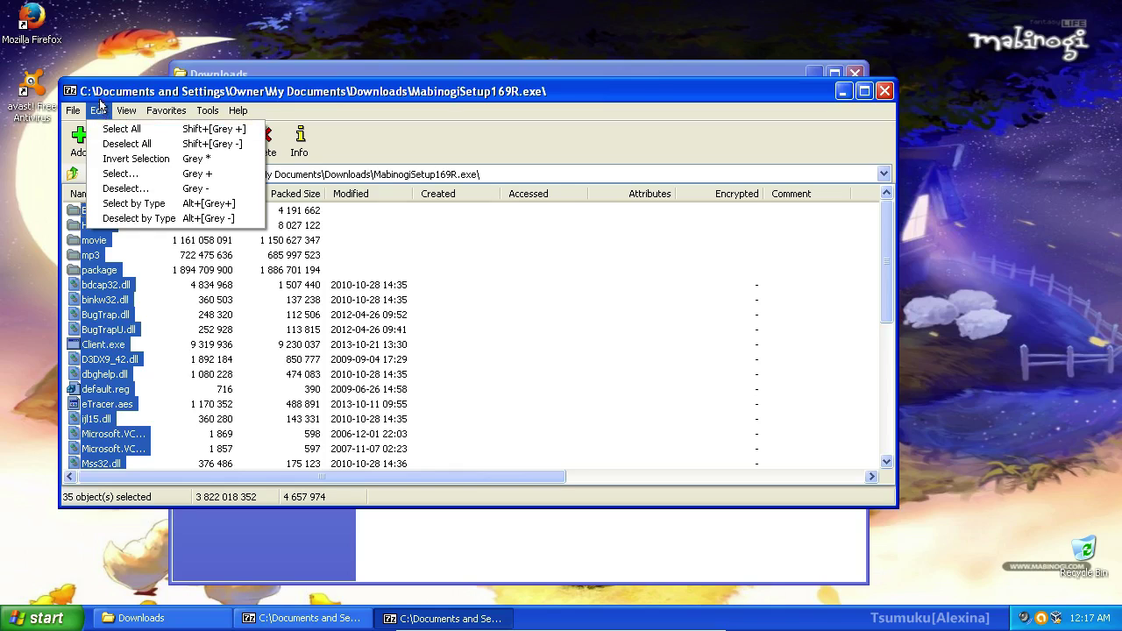
left_click(103, 101)
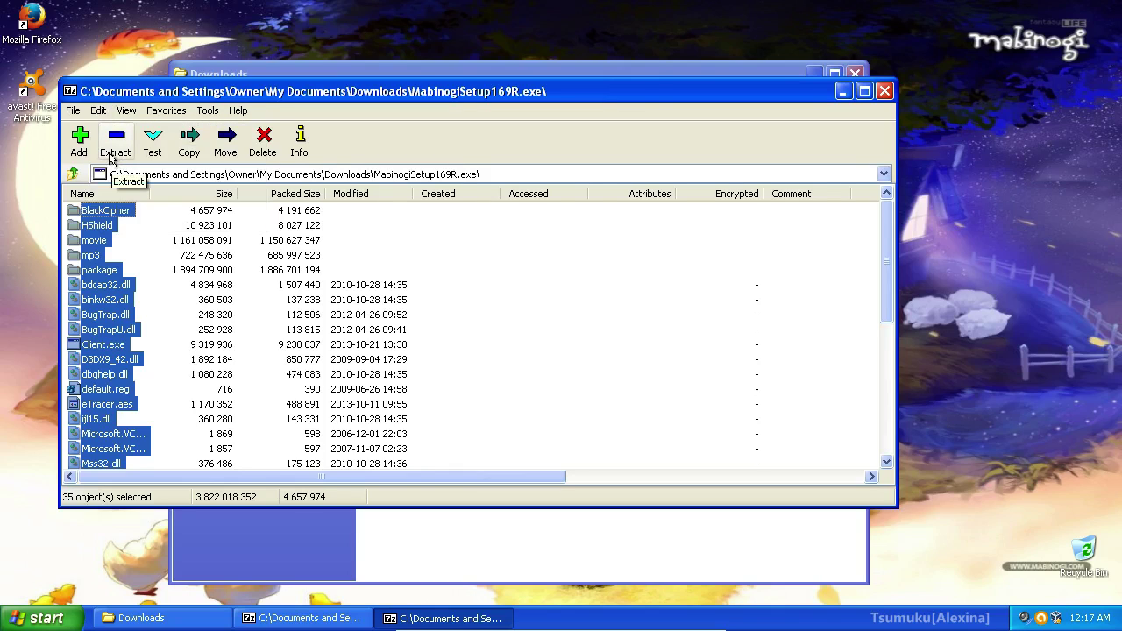
left_click(113, 144)
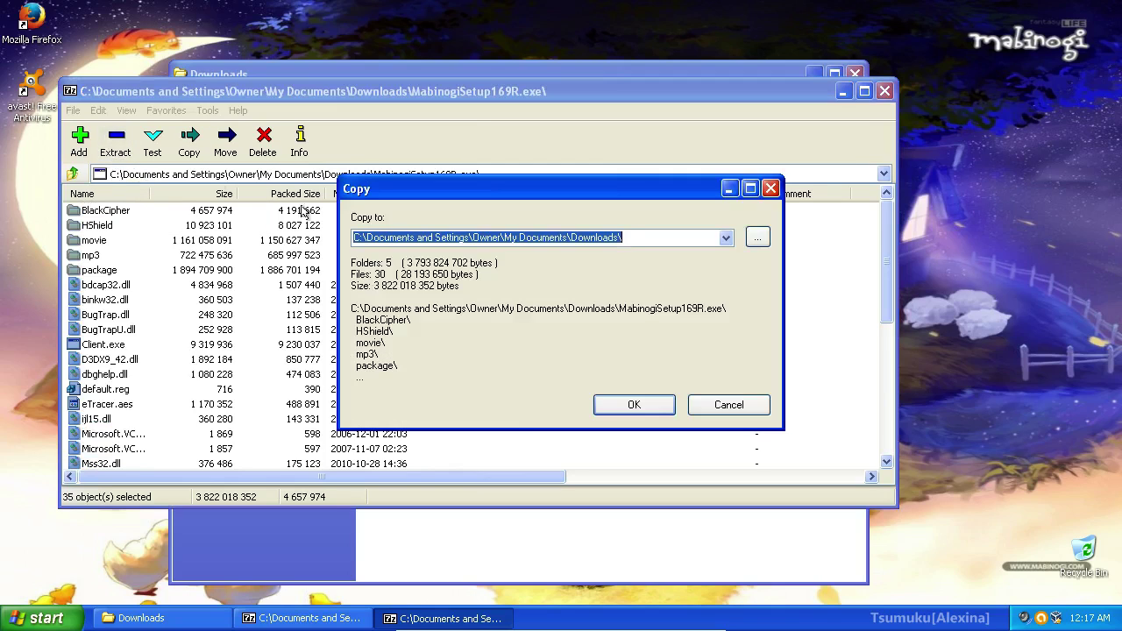
- Browse for a destination and create a new folder 'Nexon' on Local Disk (C:)
left_click(755, 240)
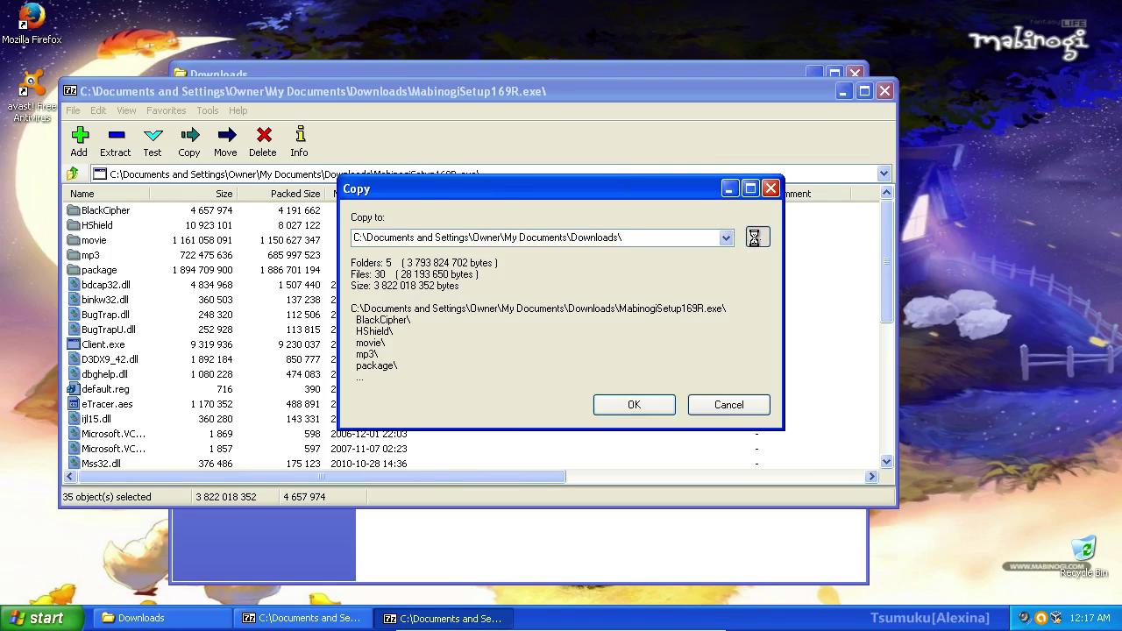
left_click(447, 340)
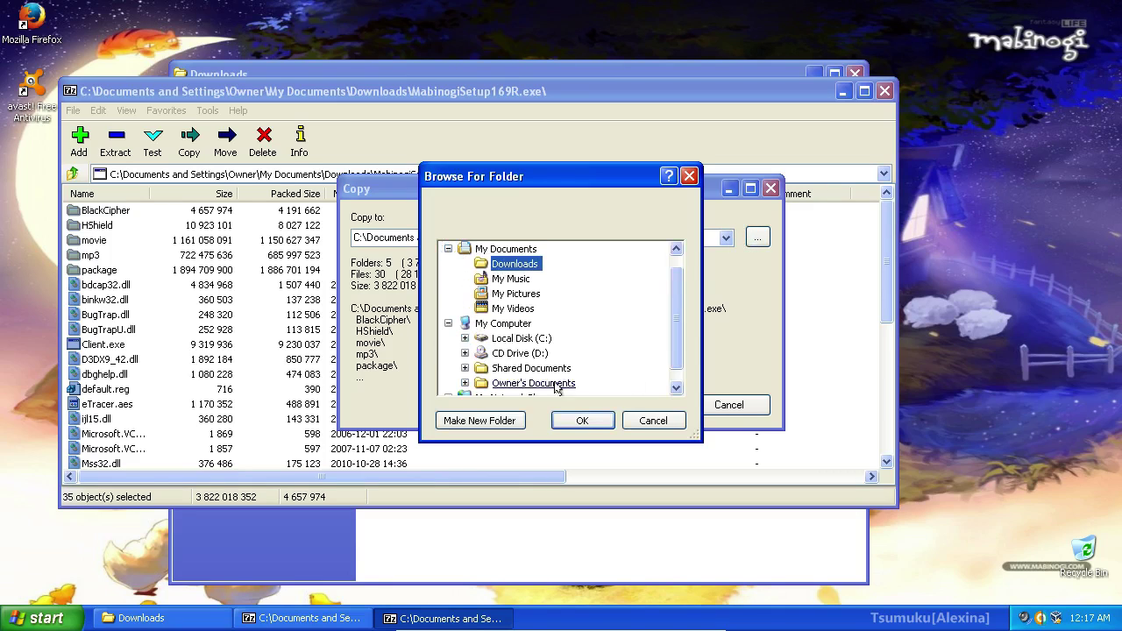
left_click(521, 338)
left_click(480, 420)
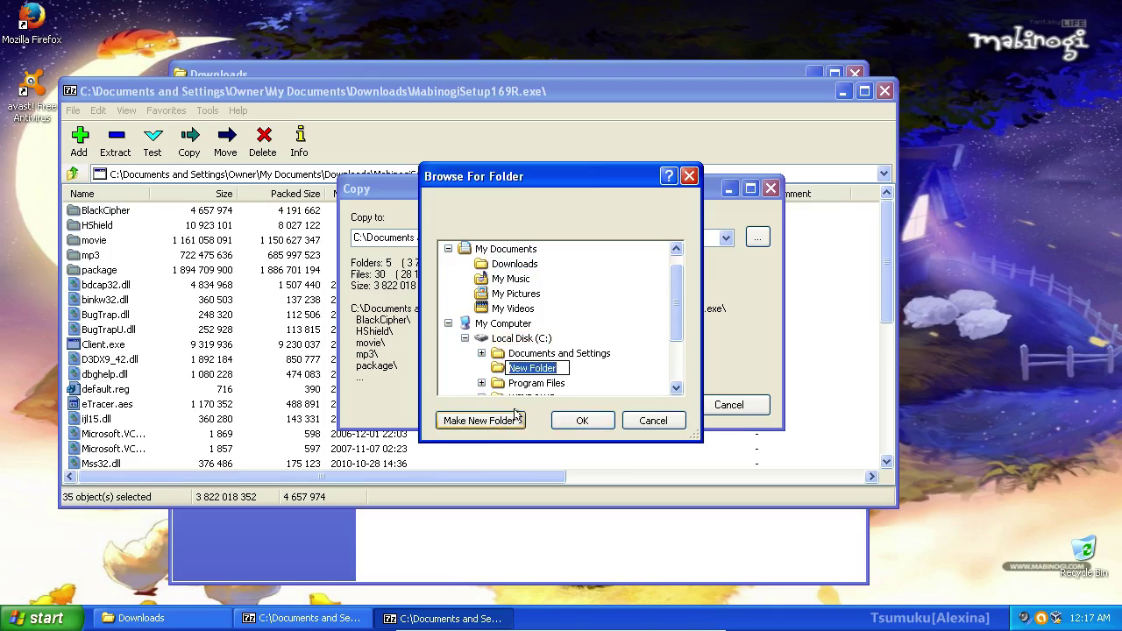
type("Nexon")
key("Return")
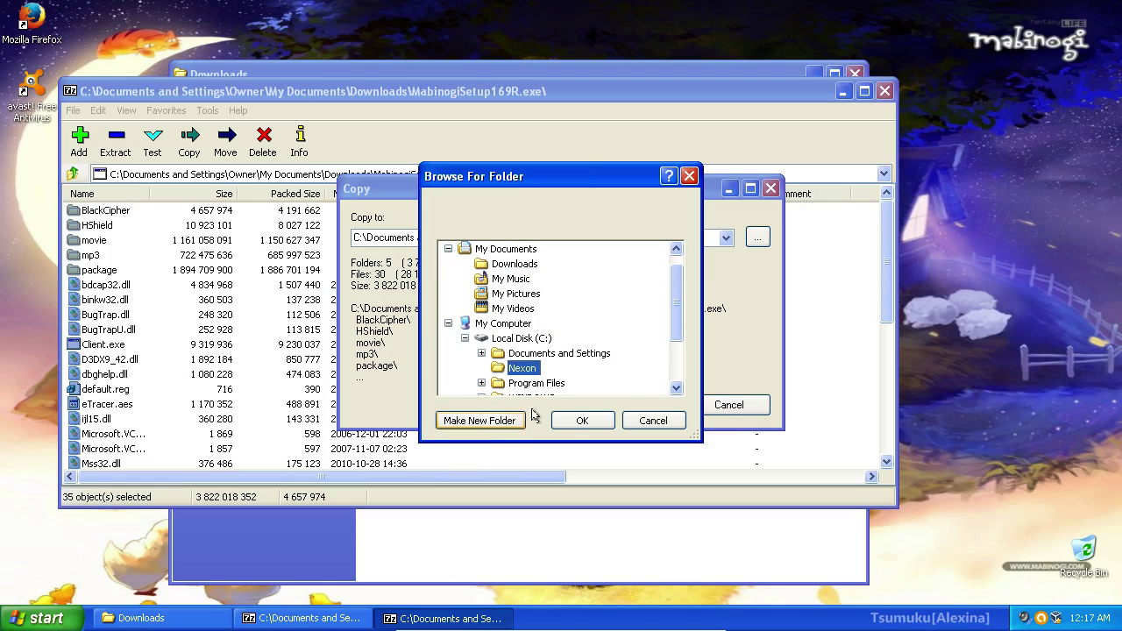
- Create a folder 'Mabinogi' inside Nexon, accept it, and start extraction
left_click(508, 421)
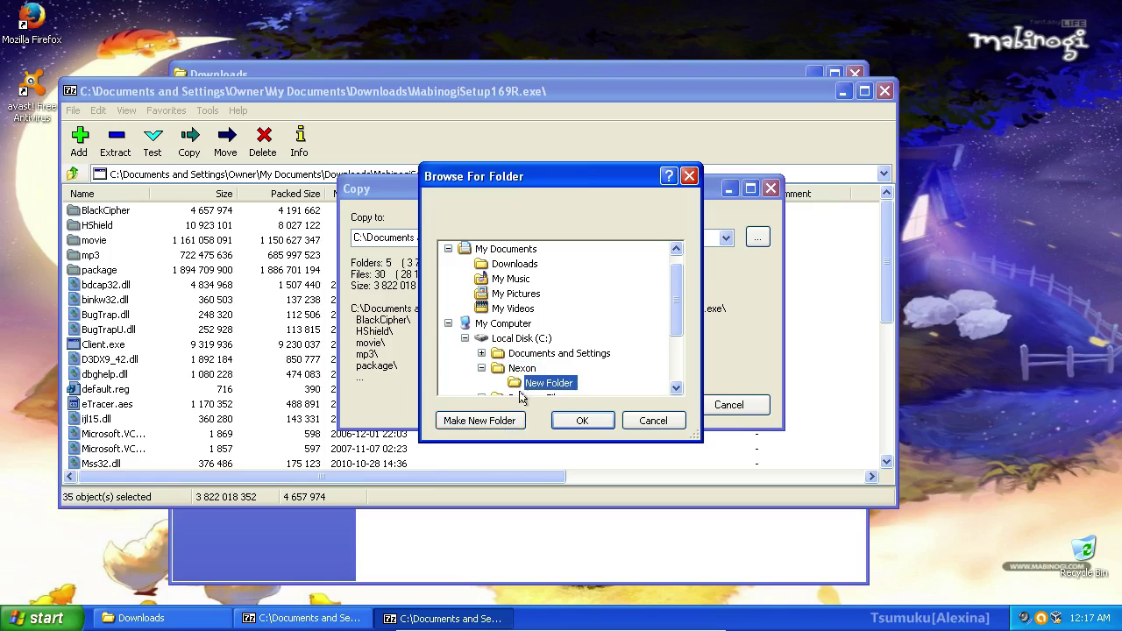
right_click(531, 383)
left_click(569, 353)
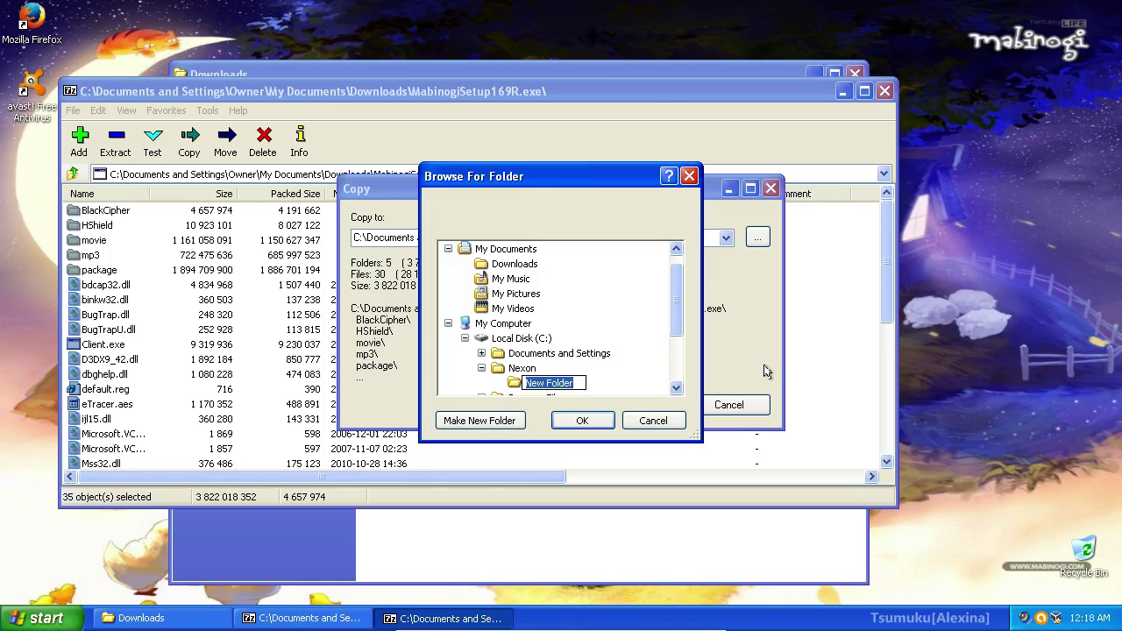
type("Mabinogi")
left_click(588, 385)
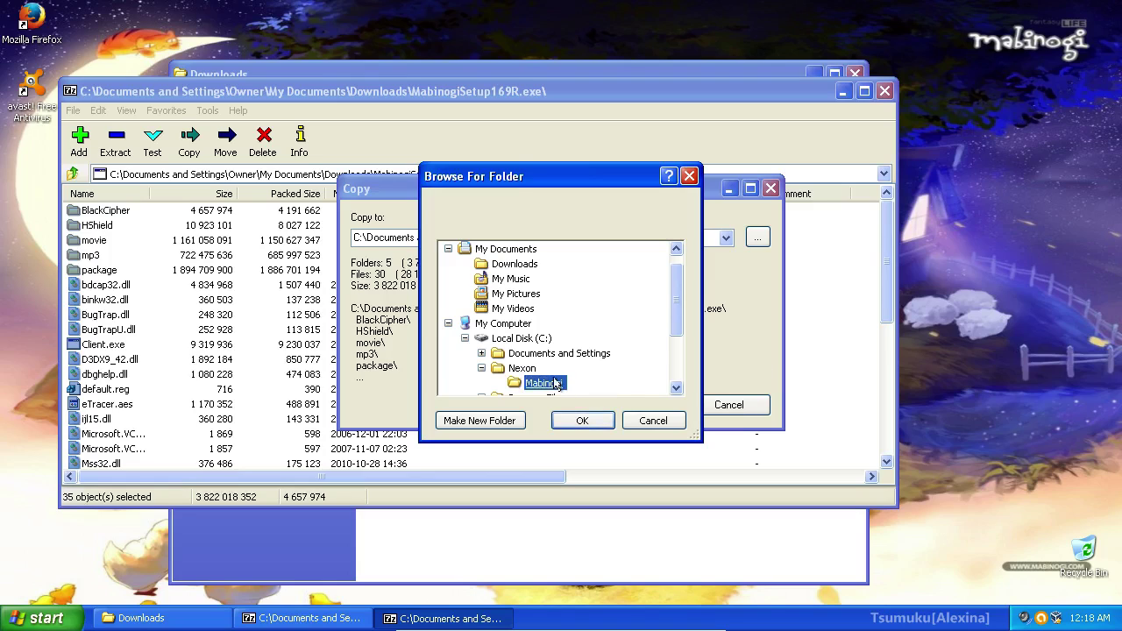
left_click(578, 420)
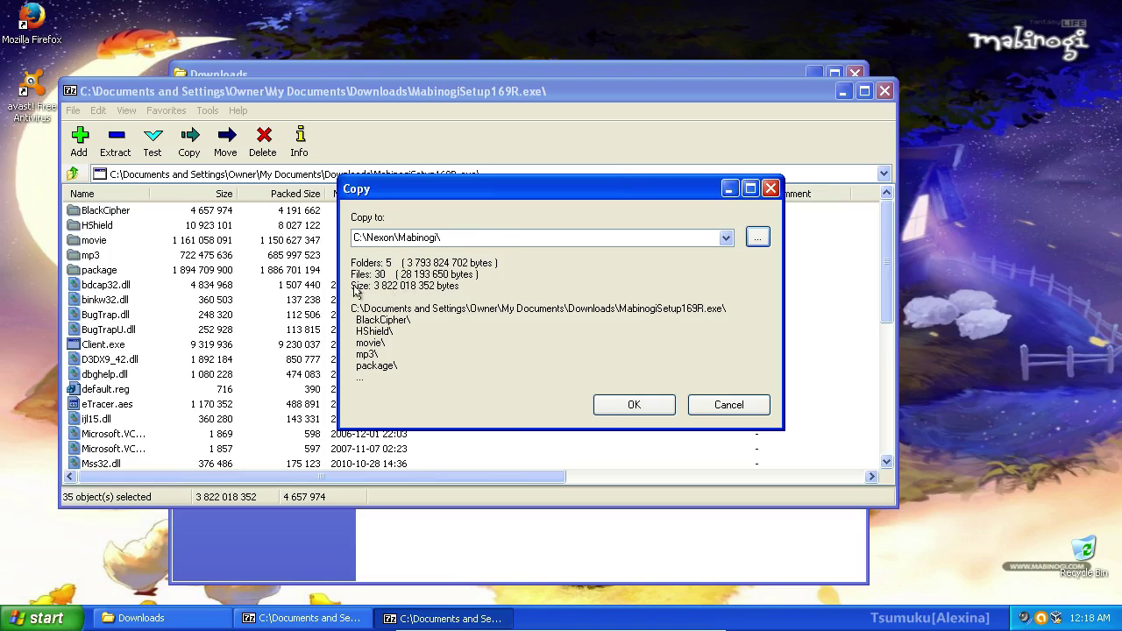
left_click(633, 409)
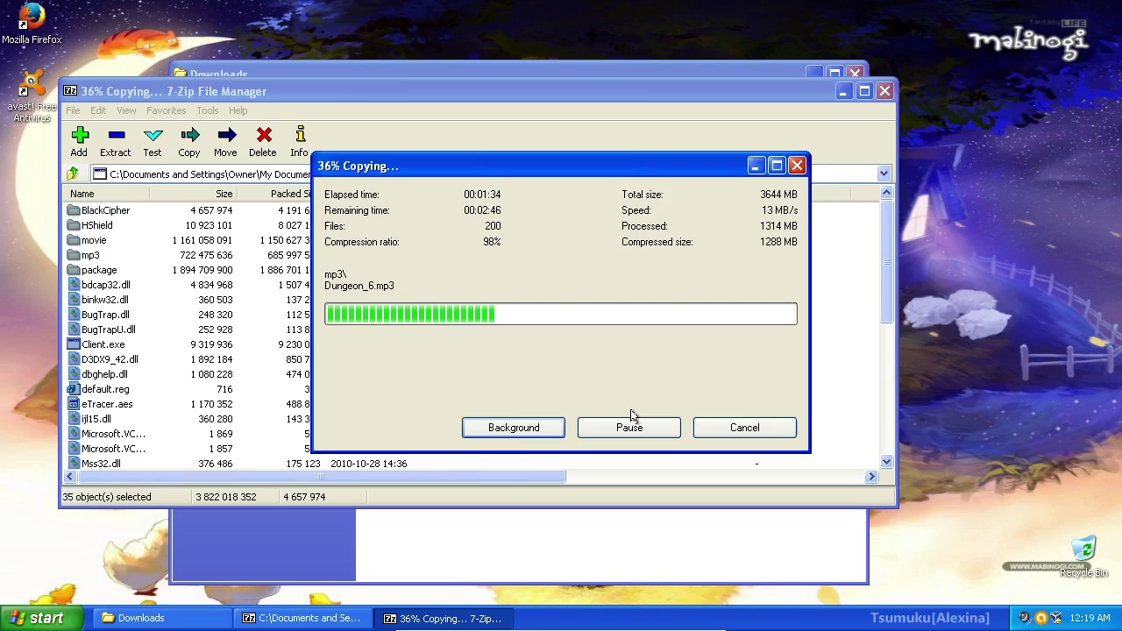
- Browse Start > All Programs through the Games submenu to the Accessories submenu
left_click(39, 619)
left_click(115, 554)
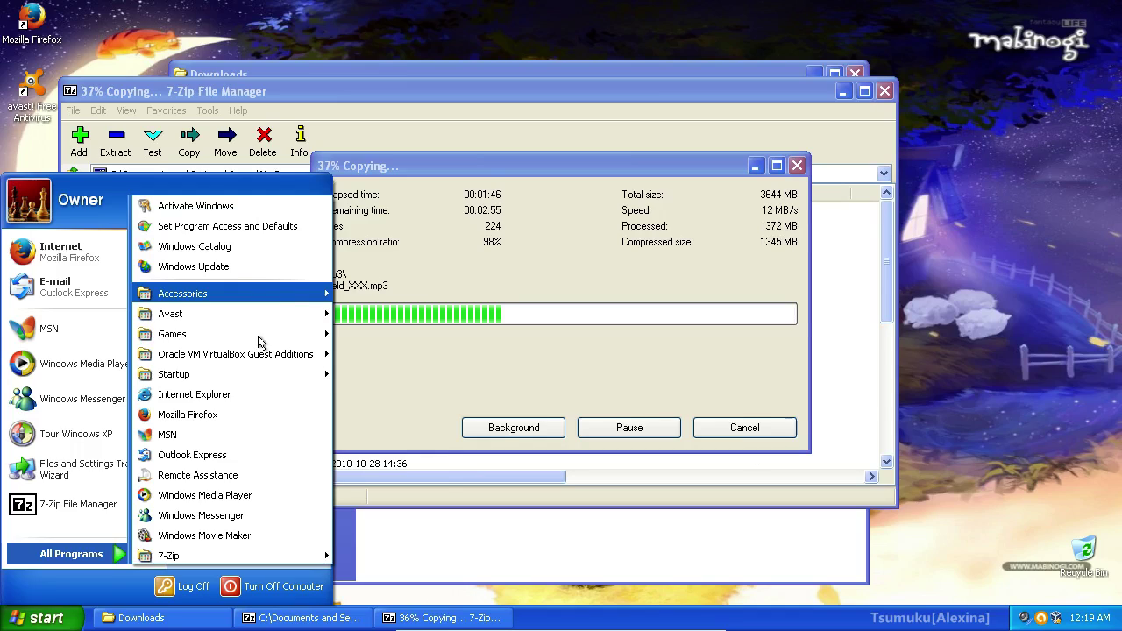
mouse_move(259, 342)
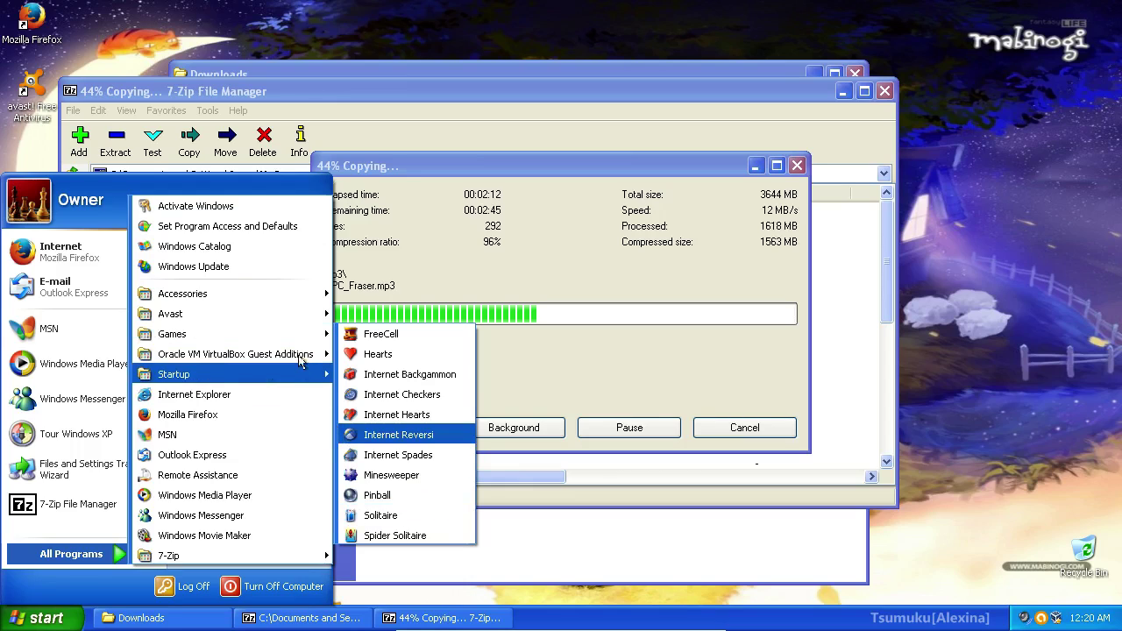
mouse_move(300, 295)
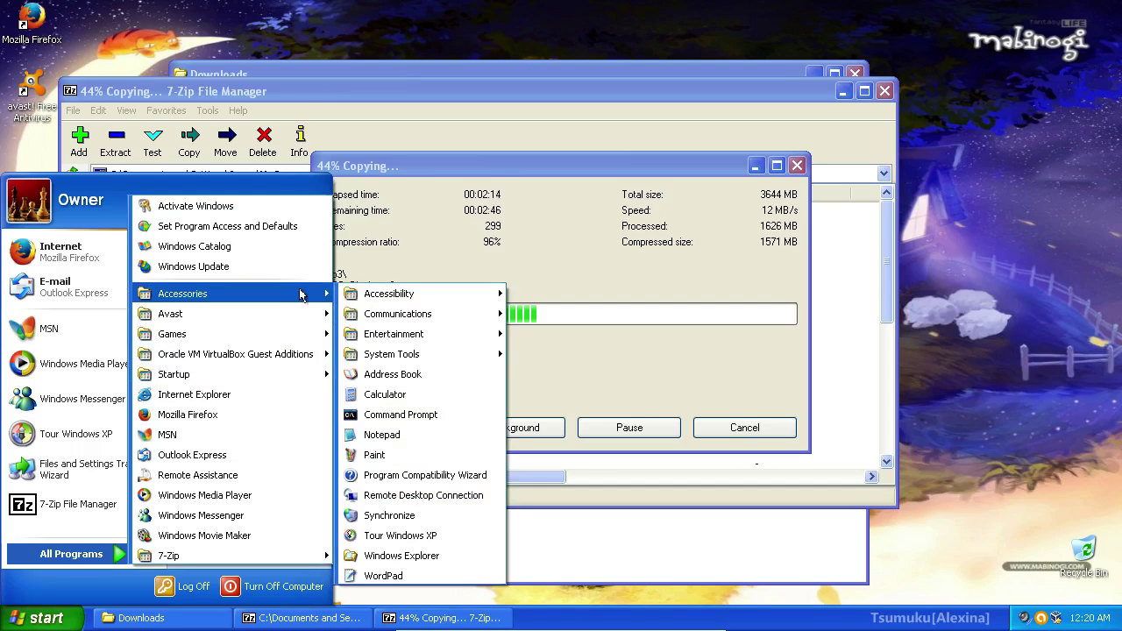
- Open Paint, enlarge its window, and choose the largest Airbrush in red
left_click(375, 454)
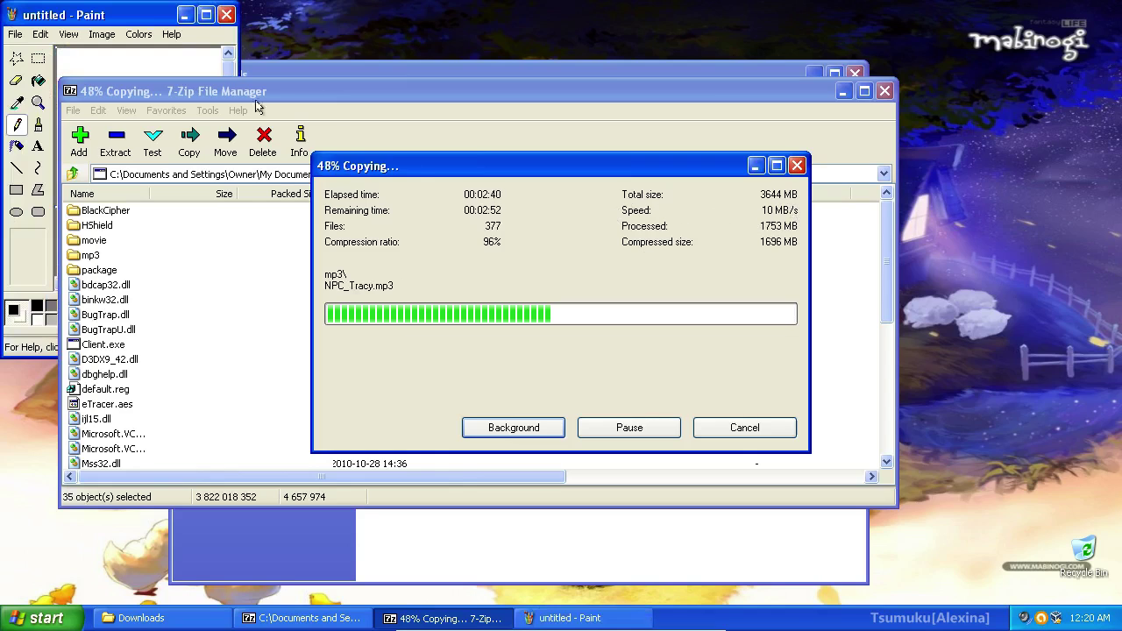
left_click_drag(234, 41, 616, 41)
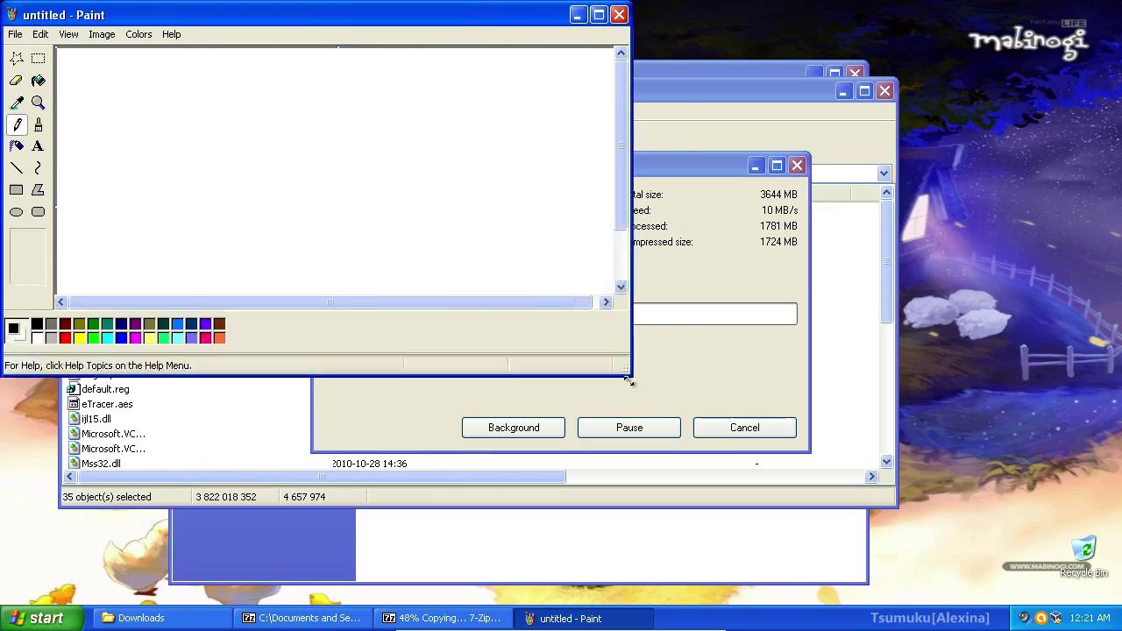
left_click_drag(652, 410, 701, 477)
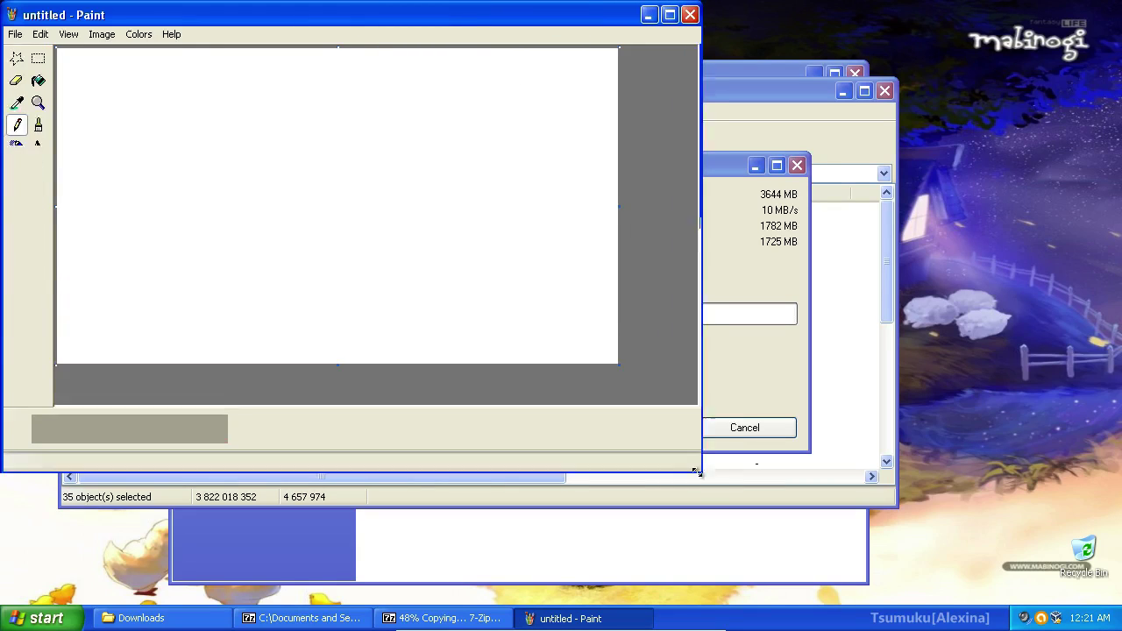
left_click(16, 148)
left_click(65, 439)
left_click(28, 271)
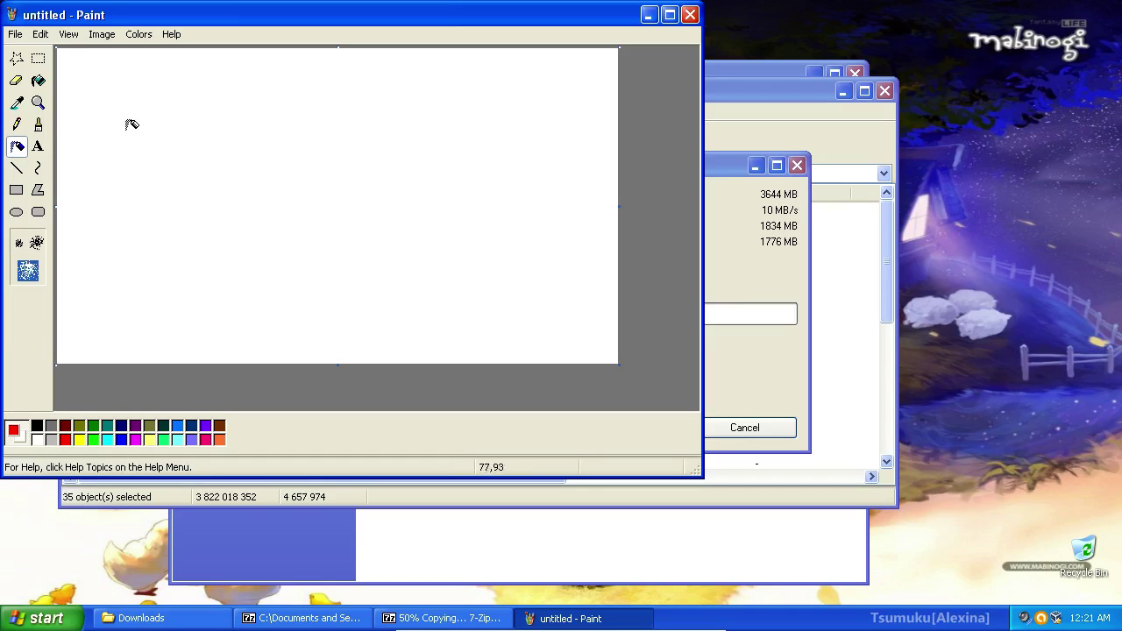
- Spray a red y and curl, then blue W, i and n shapes
left_click_drag(126, 127, 114, 291)
mouse_move(215, 151)
left_mouse_down()
mouse_move(253, 121)
mouse_move(307, 140)
mouse_move(293, 171)
left_mouse_up()
left_click(121, 439)
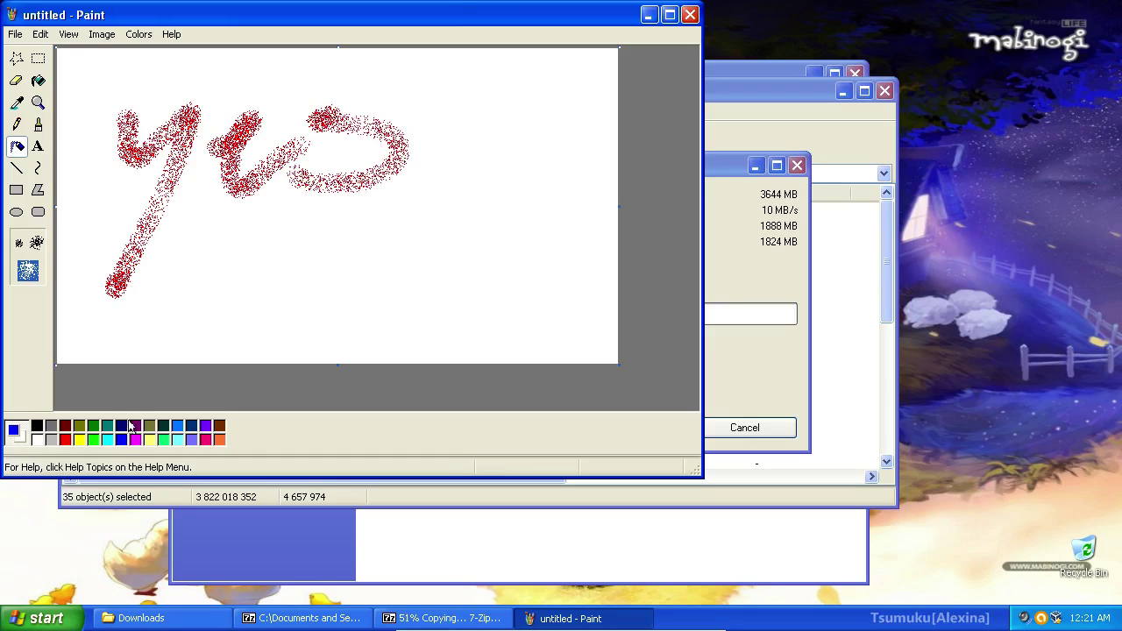
mouse_move(198, 231)
left_mouse_down()
mouse_move(205, 283)
mouse_move(393, 211)
mouse_move(382, 177)
left_mouse_up()
left_click_drag(450, 219, 478, 303)
left_click_drag(426, 130, 429, 165)
mouse_move(510, 190)
left_mouse_down()
mouse_move(614, 230)
mouse_move(616, 245)
left_mouse_up()
- Spray a light-blue trail and green PAINT lettering, then close Paint
left_click(176, 427)
mouse_move(90, 125)
left_mouse_down()
mouse_move(140, 167)
mouse_move(596, 359)
left_mouse_up()
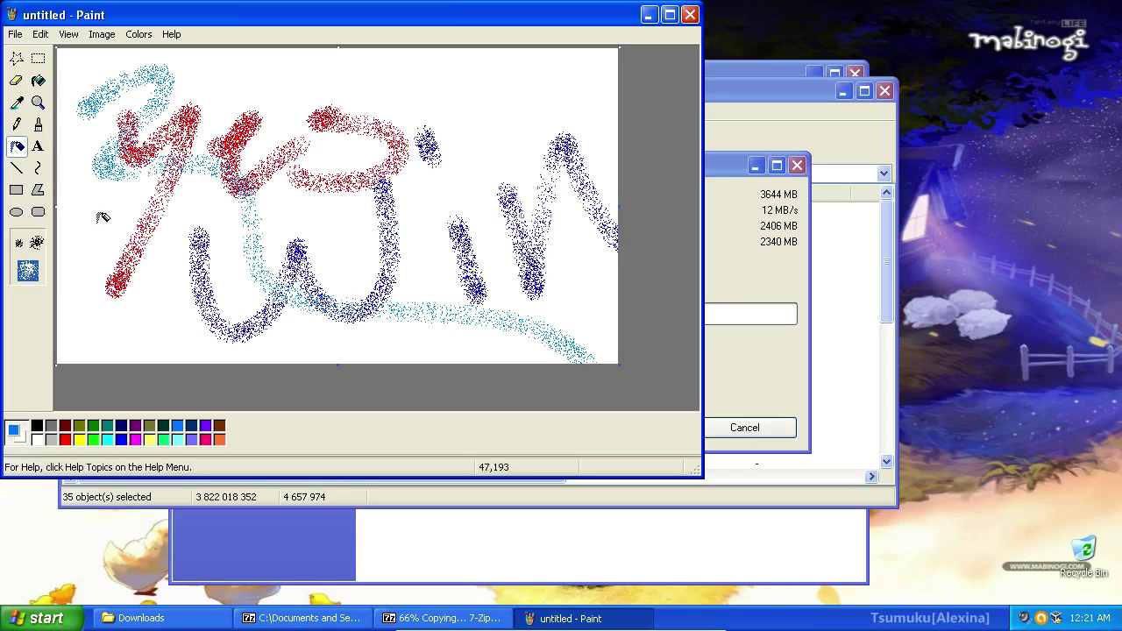
left_click(92, 427)
mouse_move(169, 126)
left_mouse_down()
mouse_move(182, 152)
mouse_move(205, 91)
mouse_move(204, 131)
mouse_move(342, 110)
mouse_move(334, 92)
mouse_move(382, 70)
mouse_move(385, 131)
mouse_move(453, 114)
mouse_move(497, 43)
mouse_move(537, 112)
mouse_move(570, 53)
left_mouse_up()
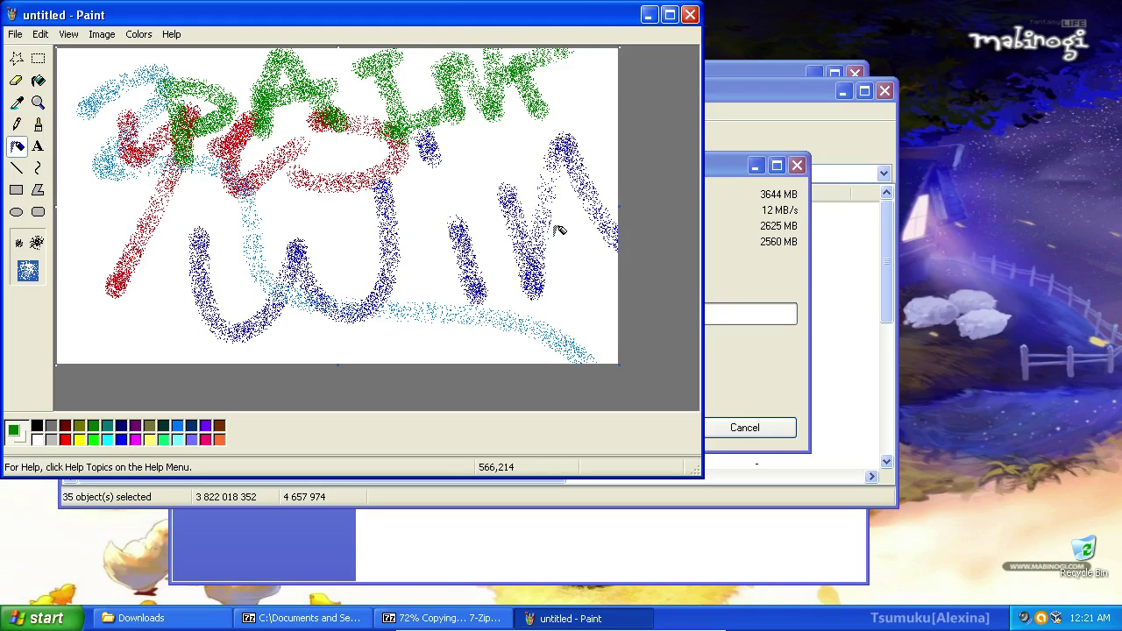
left_click(689, 14)
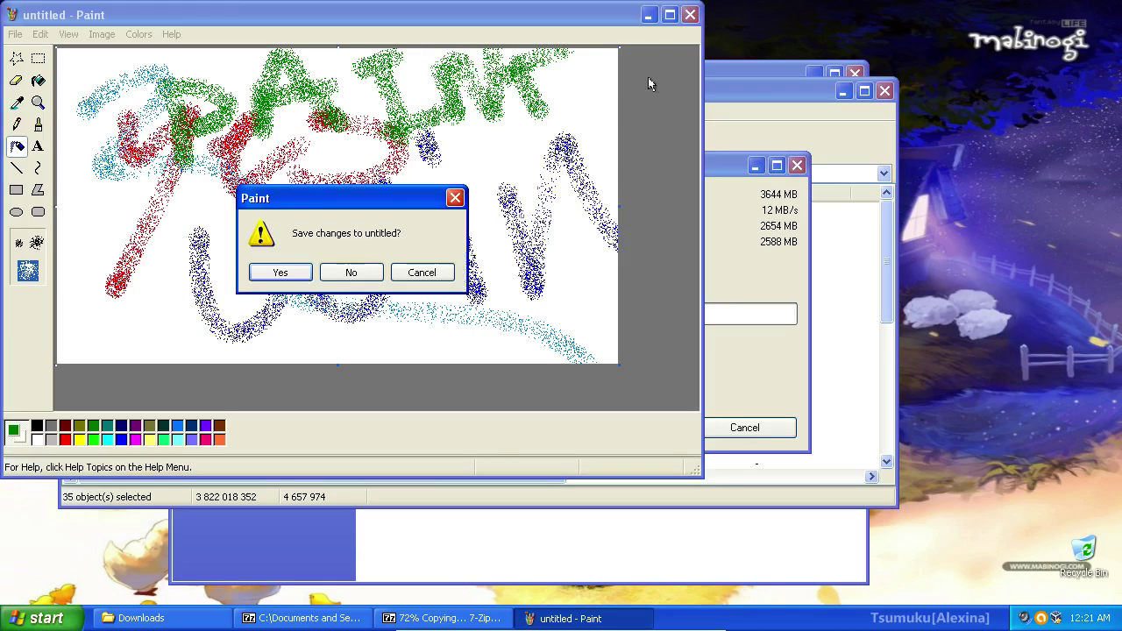
- Discard the Paint drawing without saving
left_click(365, 276)
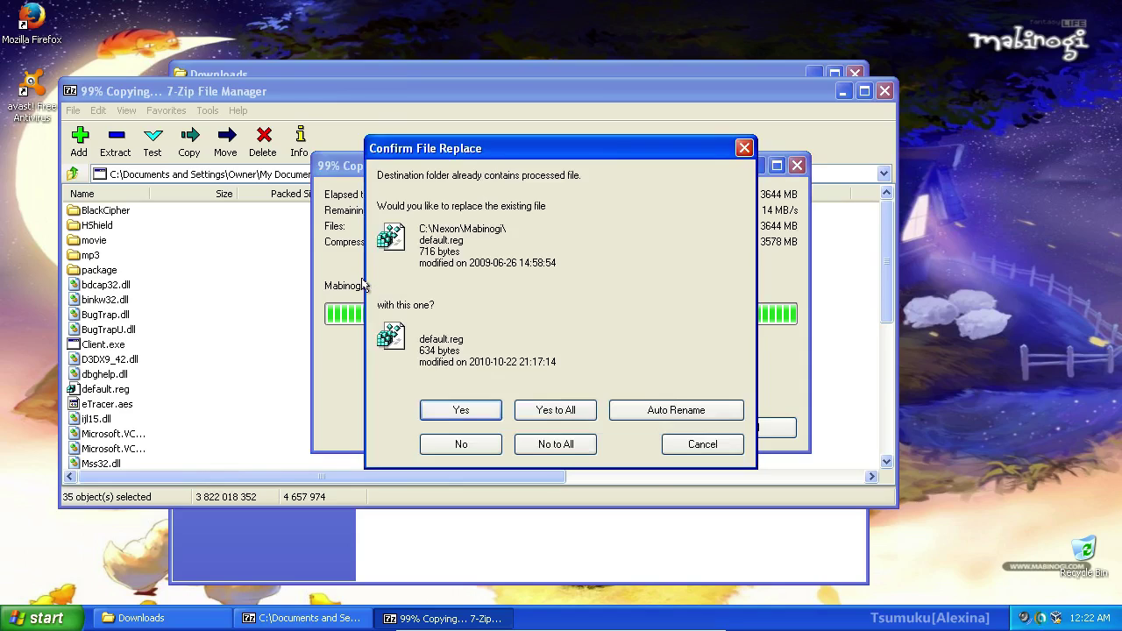
- Overwrite all existing files with Yes to All, then close the setup archive window
left_click(533, 414)
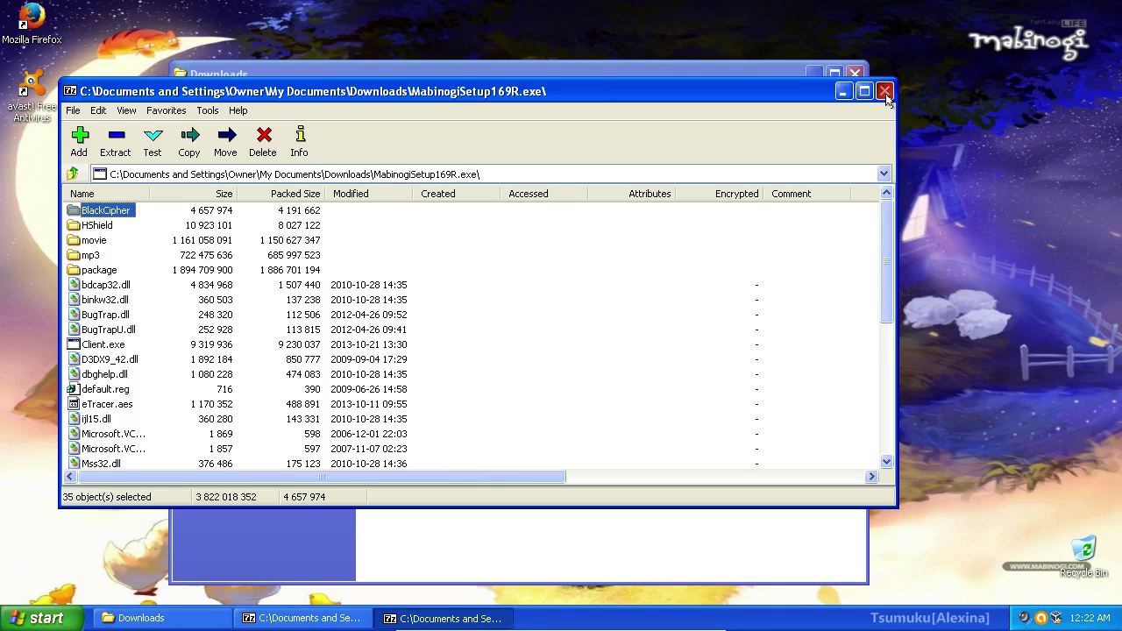
left_click(884, 91)
- Close 7-Zip and Downloads, then browse My Computer to C:\Nexon\Mabinogi
left_click(884, 91)
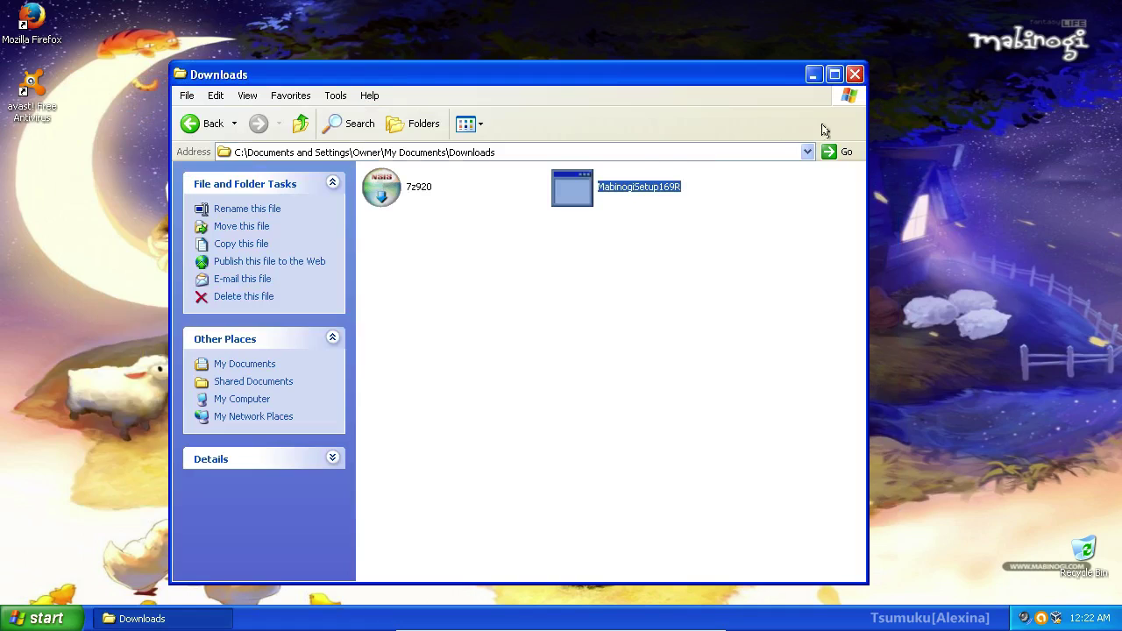
left_click(855, 74)
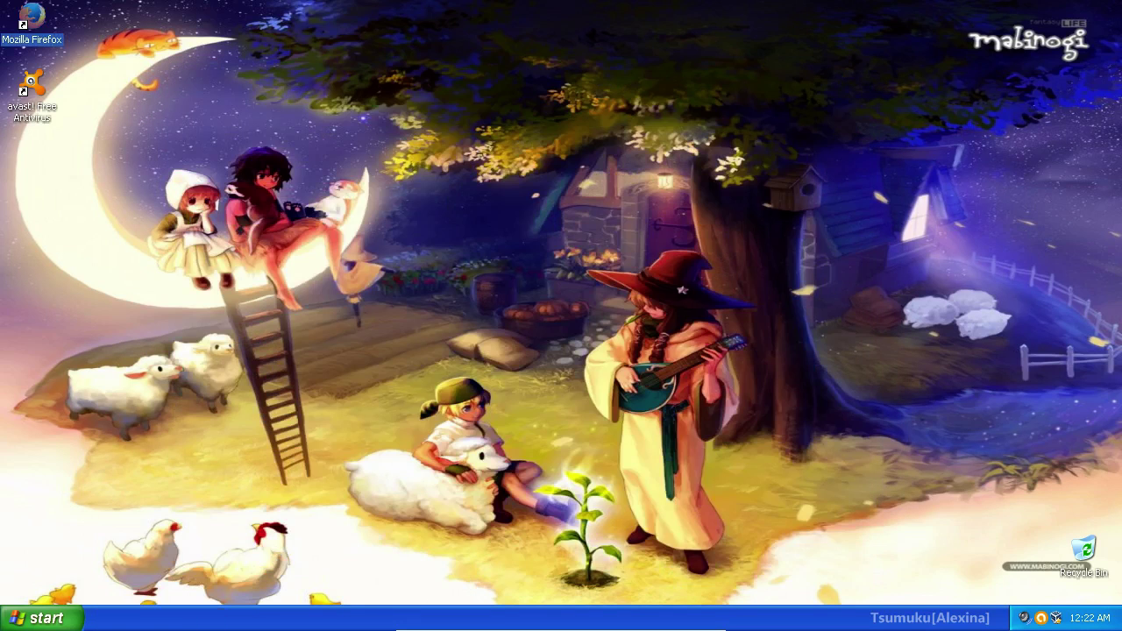
left_click(40, 617)
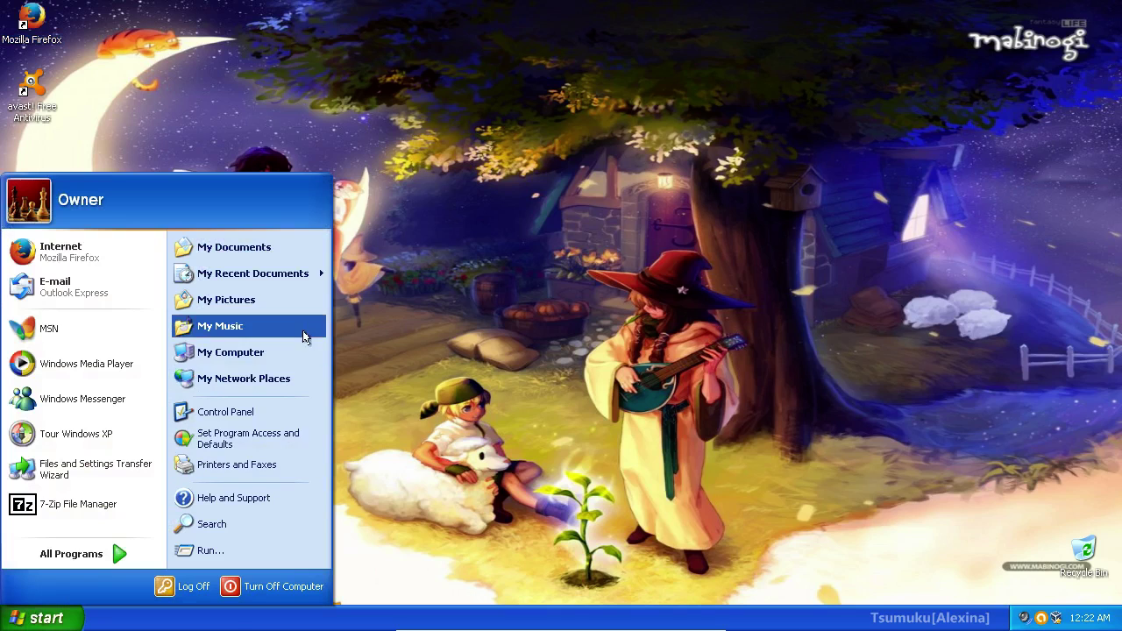
left_click(230, 351)
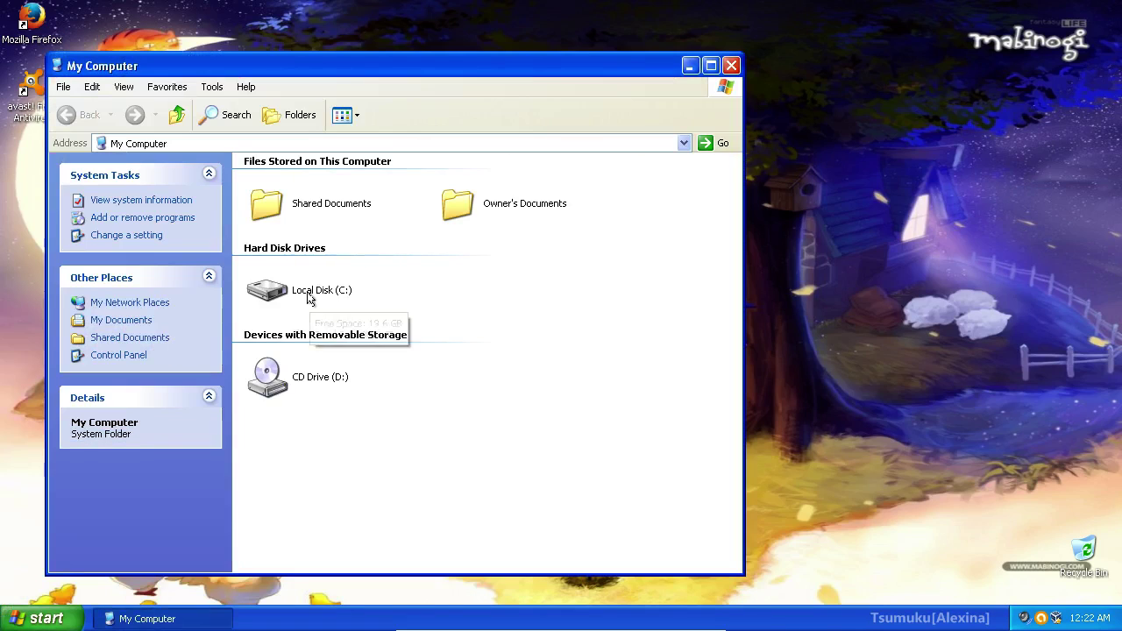
left_click(307, 292)
double_click(432, 184)
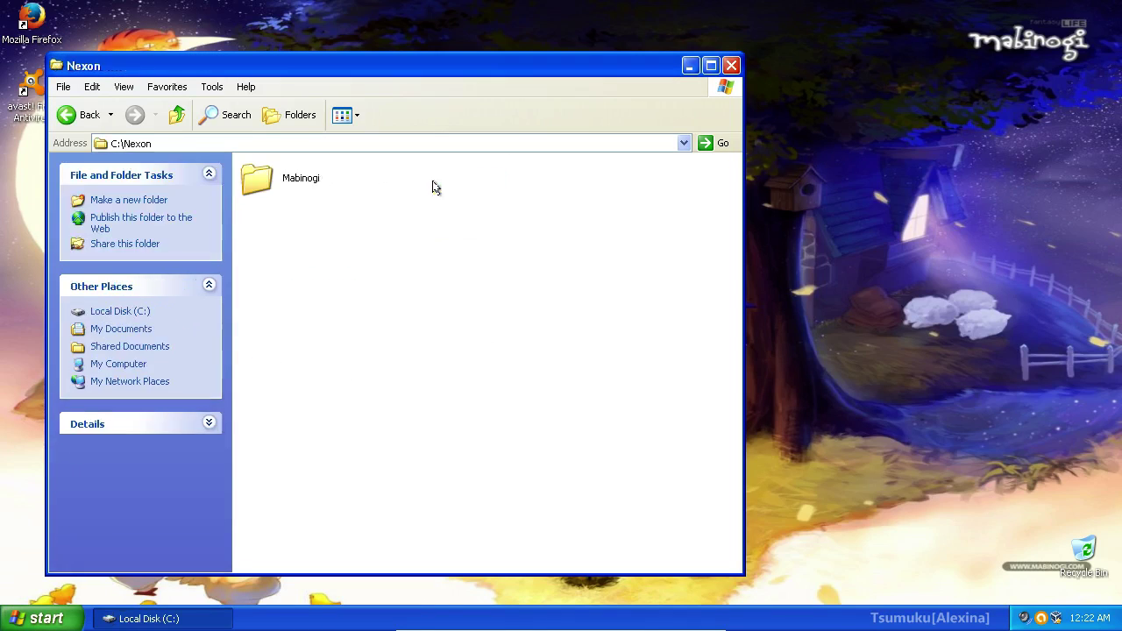
double_click(274, 180)
- Send the Mabinogi program to the desktop as a shortcut and minimize the folder window
scroll(393, 343, "down", 5)
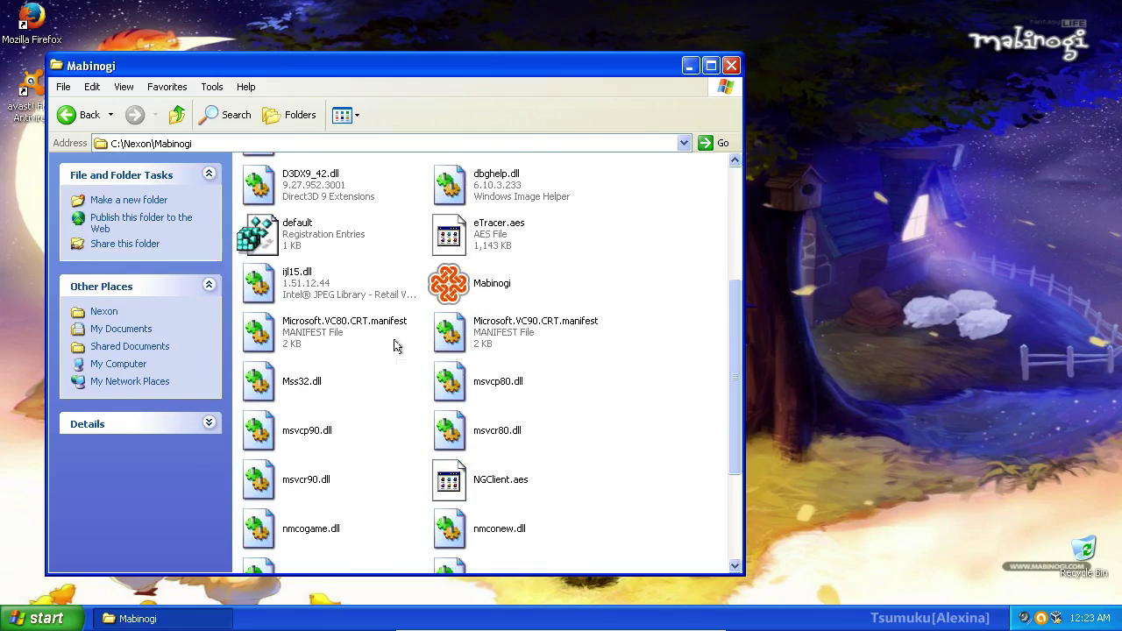
left_click(447, 278)
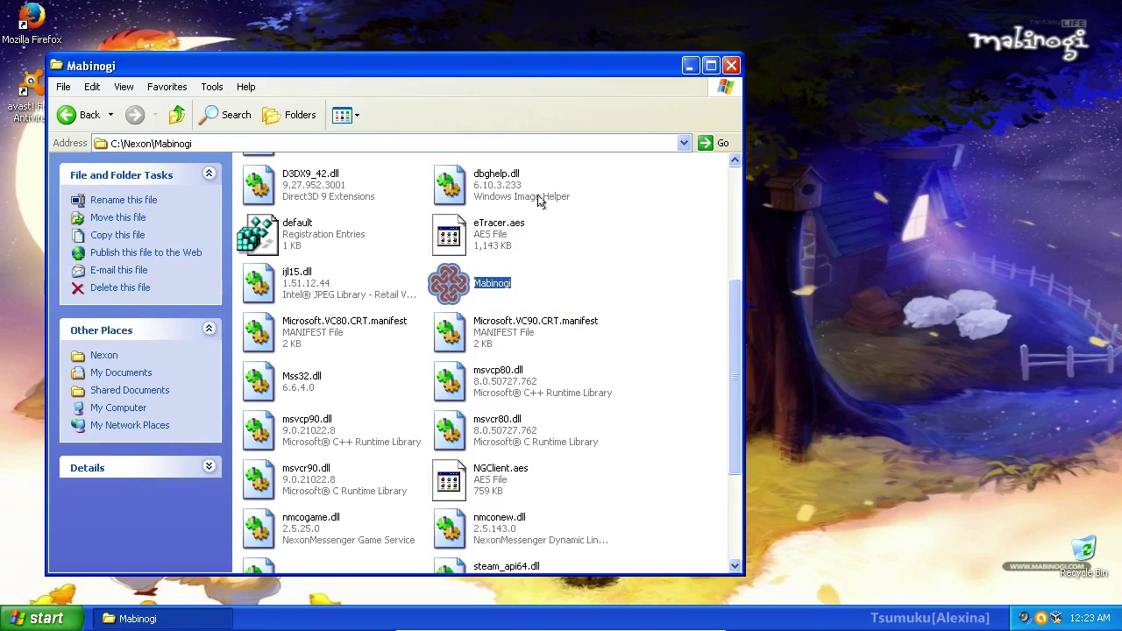
left_click_drag(539, 66, 802, 80)
right_click(746, 297)
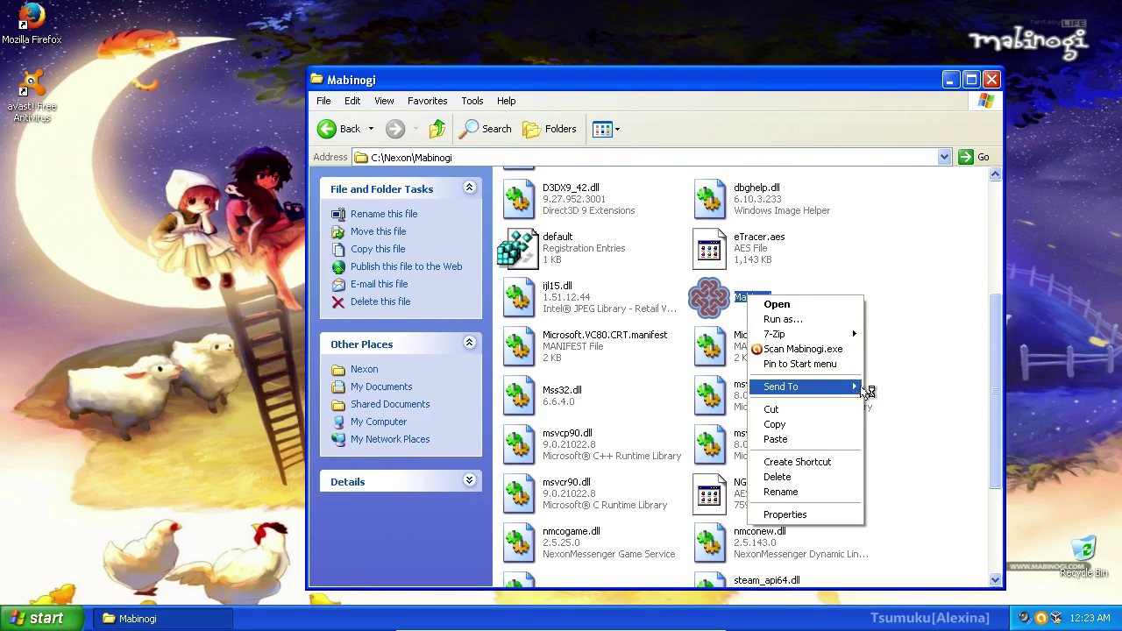
mouse_move(855, 389)
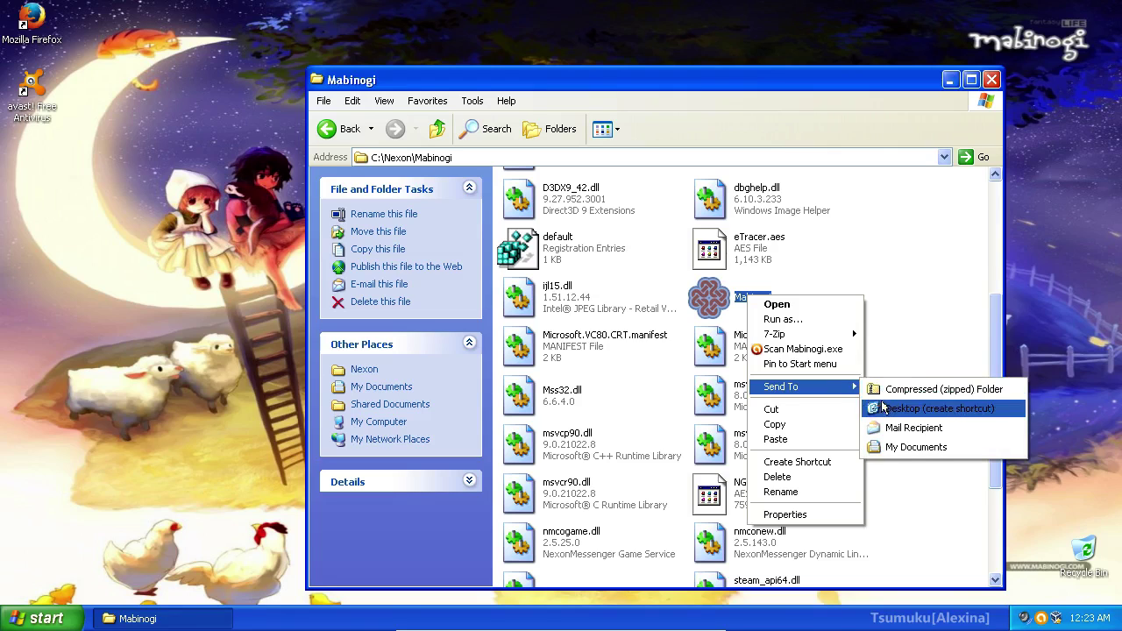
left_click(885, 408)
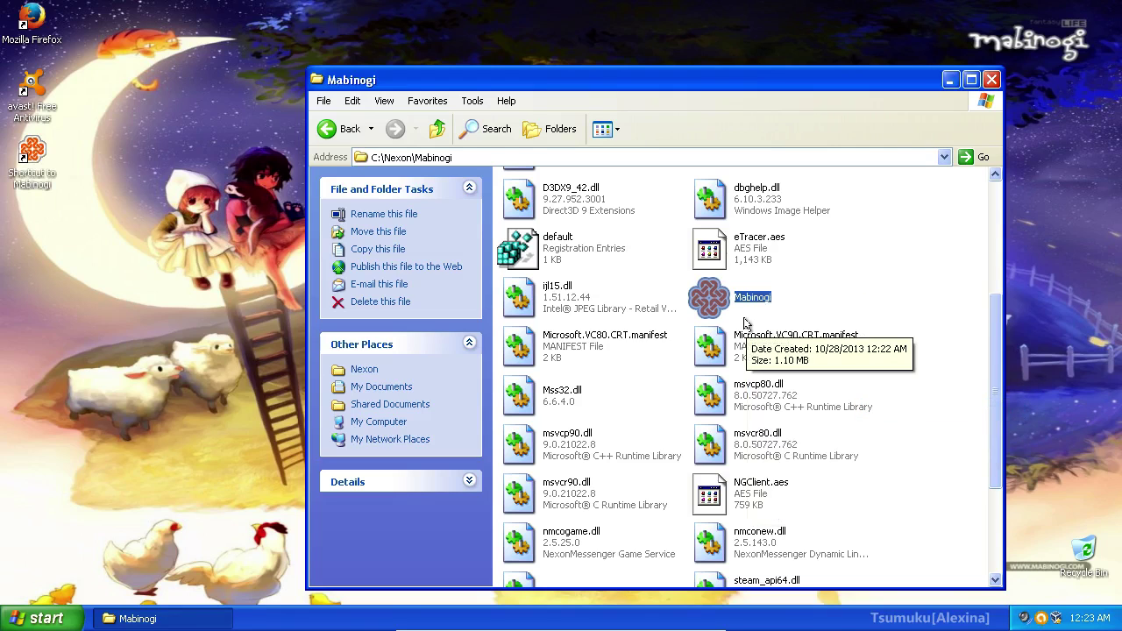
left_click(949, 80)
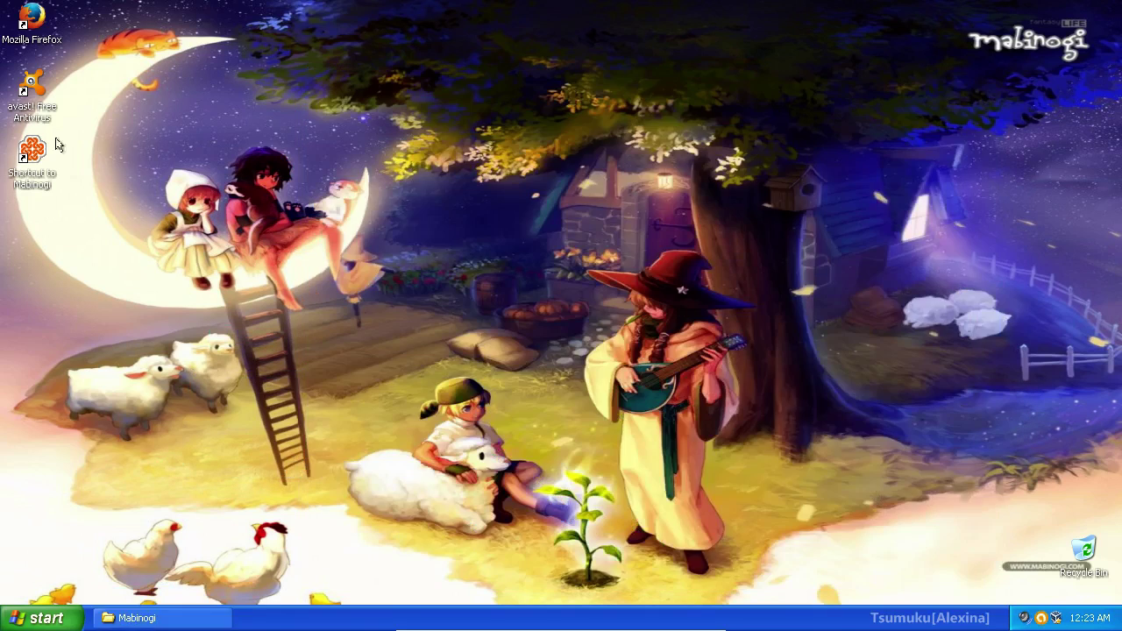
- Launch Mabinogi from the desktop shortcut, acknowledge Installation completed, and press GAME START
double_click(36, 149)
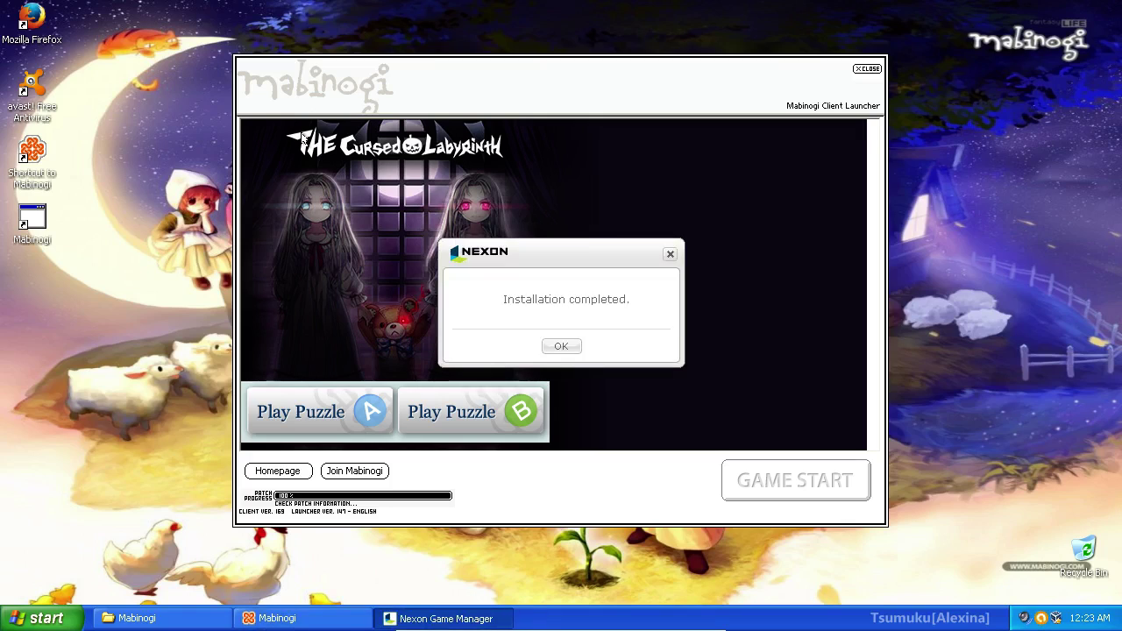
left_click(552, 346)
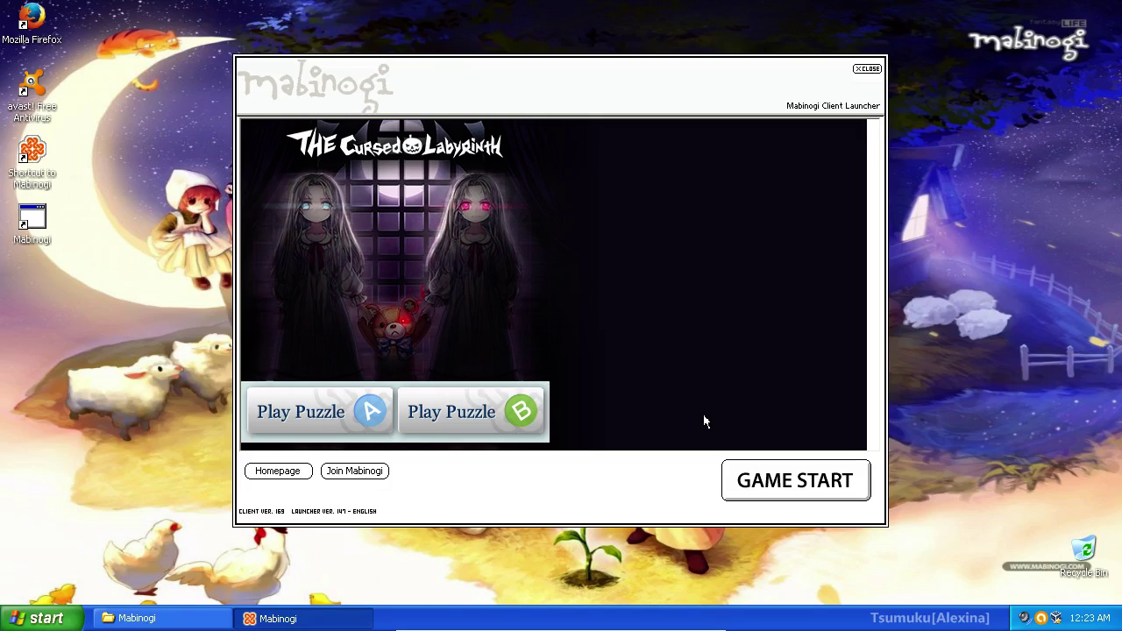
left_click(797, 483)
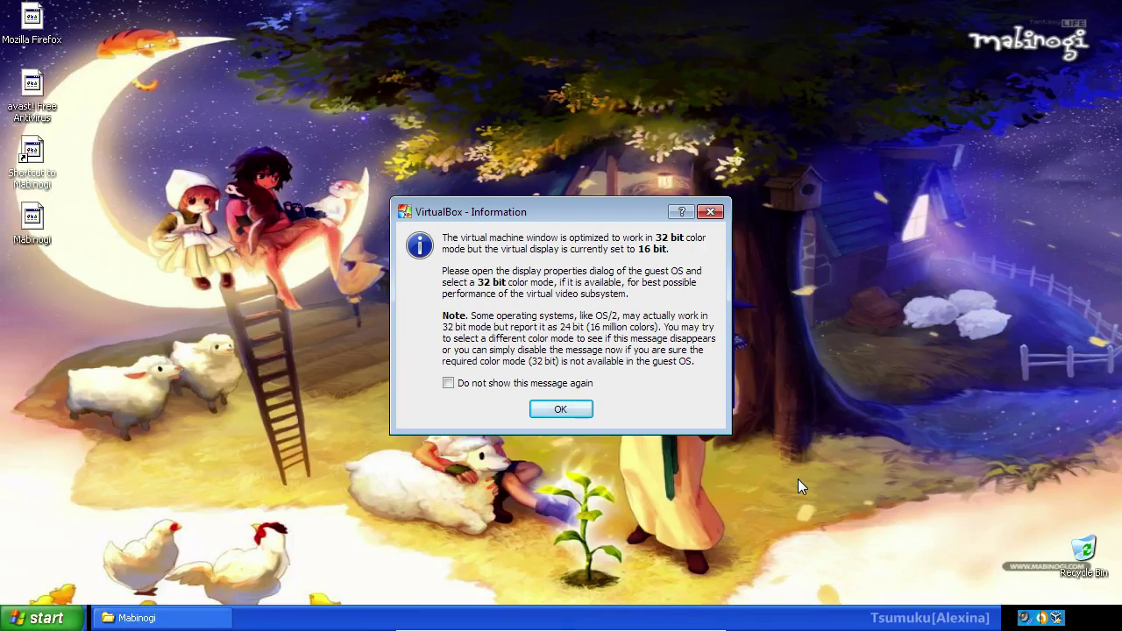
- Turn off the 16-bit colour notice permanently and continue past the graphics card warning
left_click(511, 386)
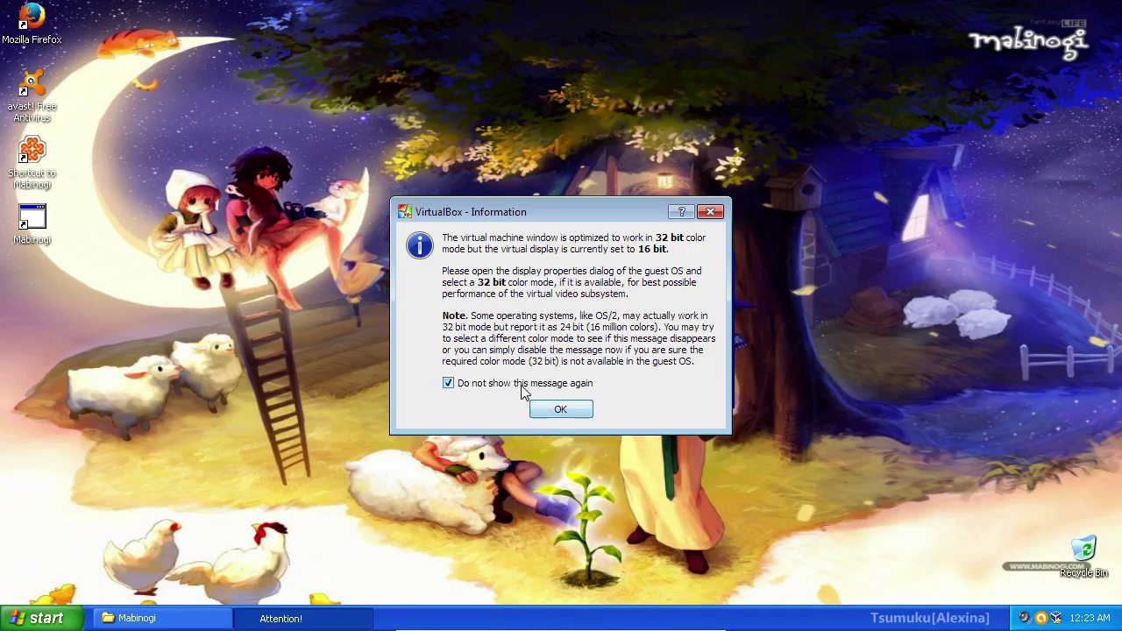
left_click(559, 409)
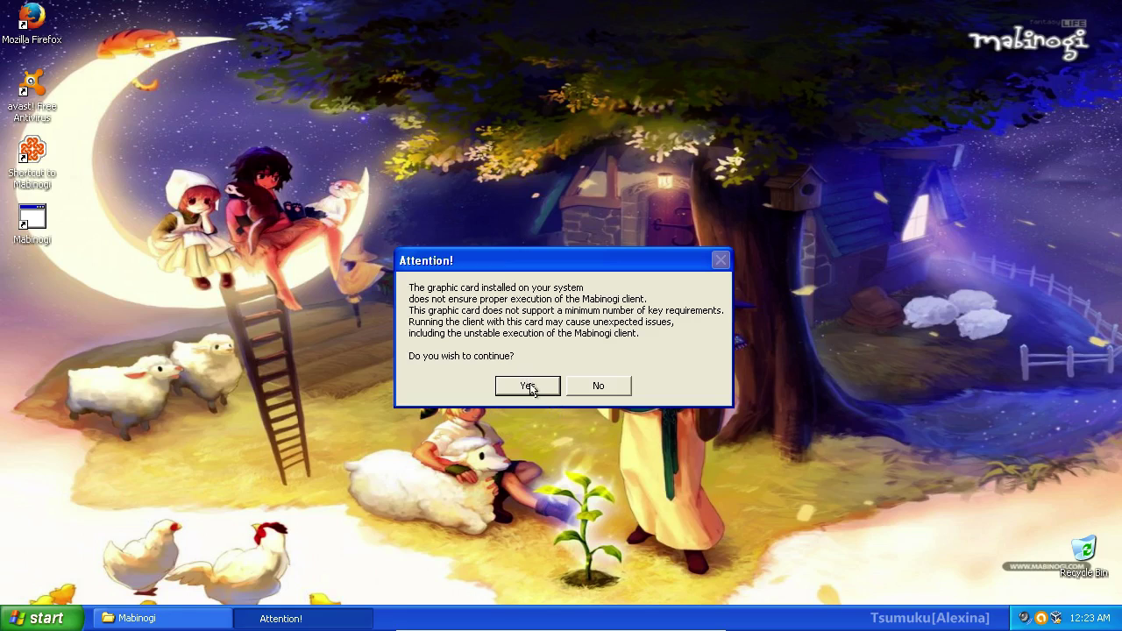
left_click(529, 386)
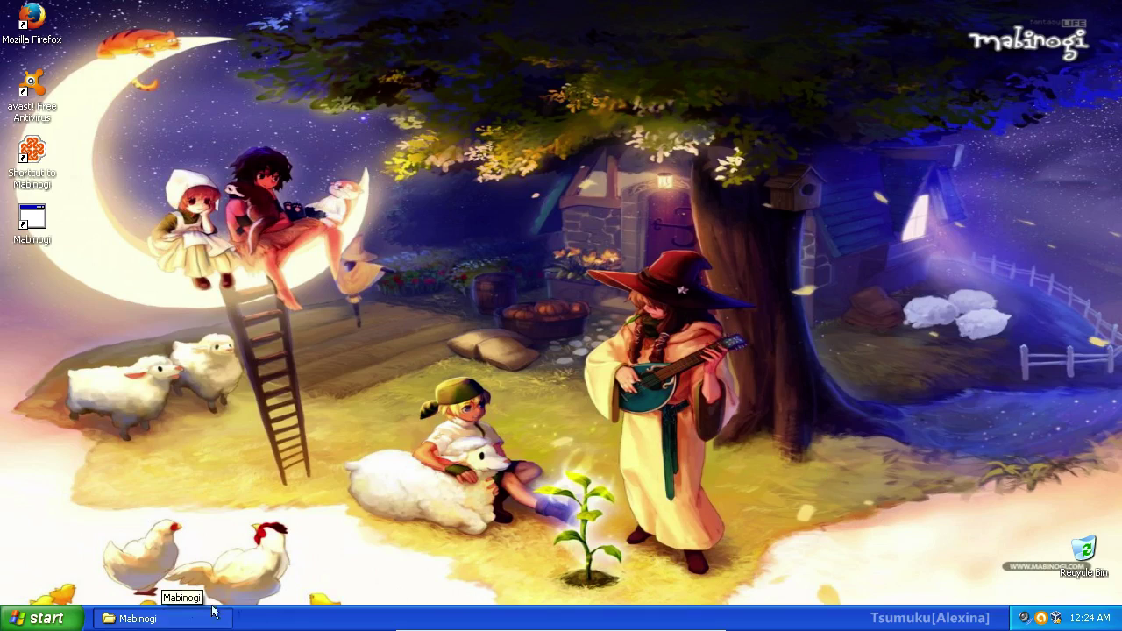
- Open Task Manager from the taskbar and select the Client.exe process in Processes
right_click(297, 616)
left_click(325, 567)
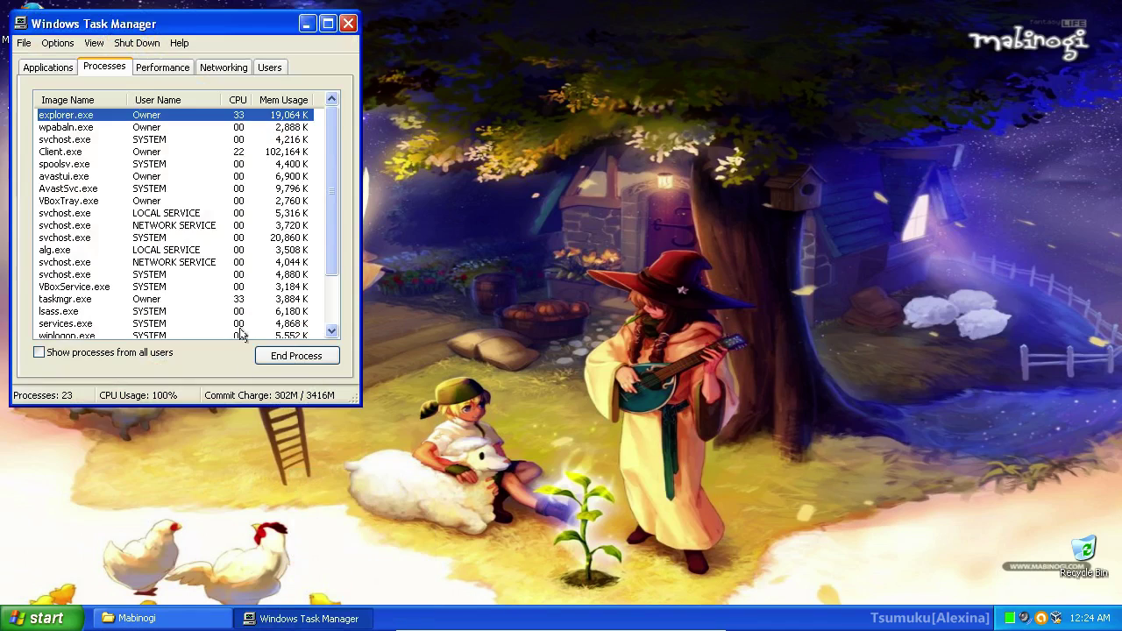
left_click(79, 153)
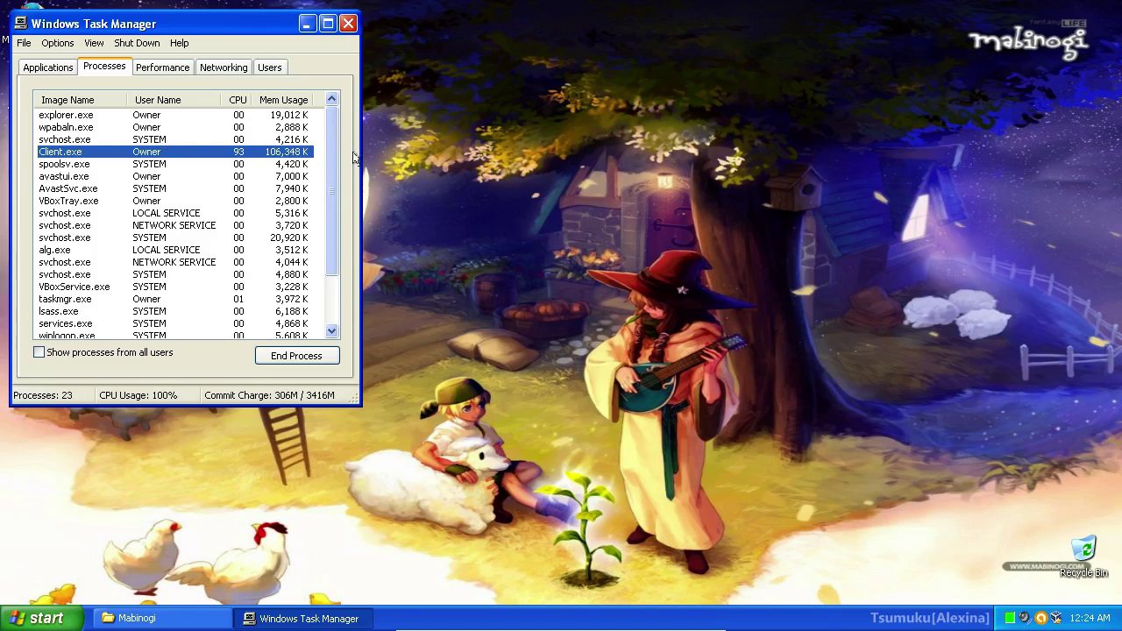
left_click(405, 163)
left_click(305, 155)
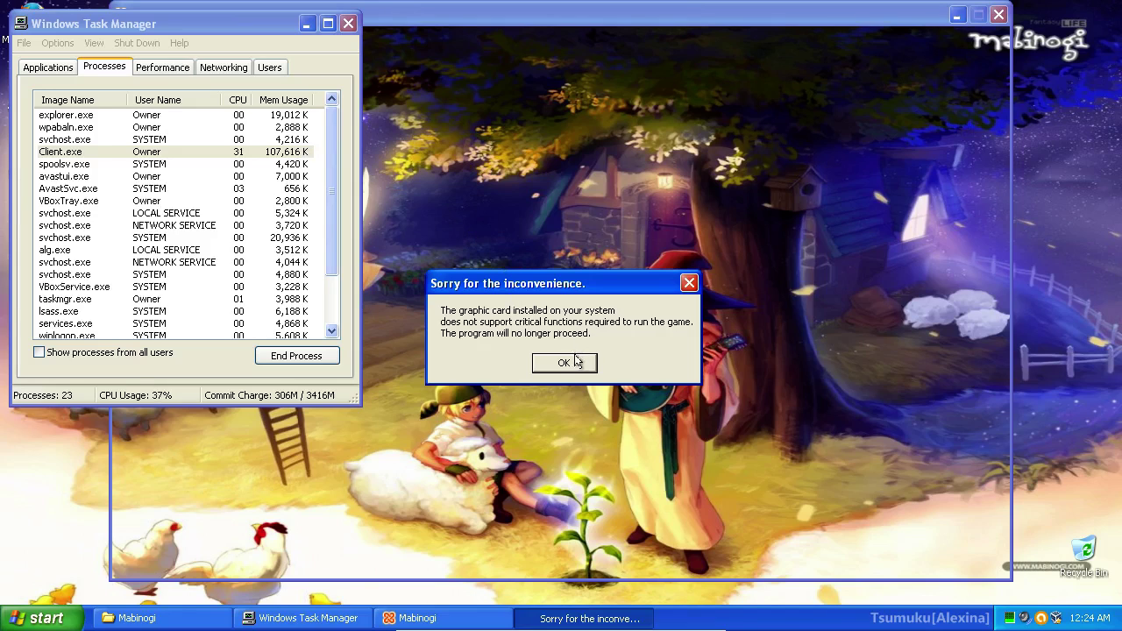
- Dismiss the unsupported graphics card error, decline scripts, accept the Security Alert, and close the ending page
left_click(567, 364)
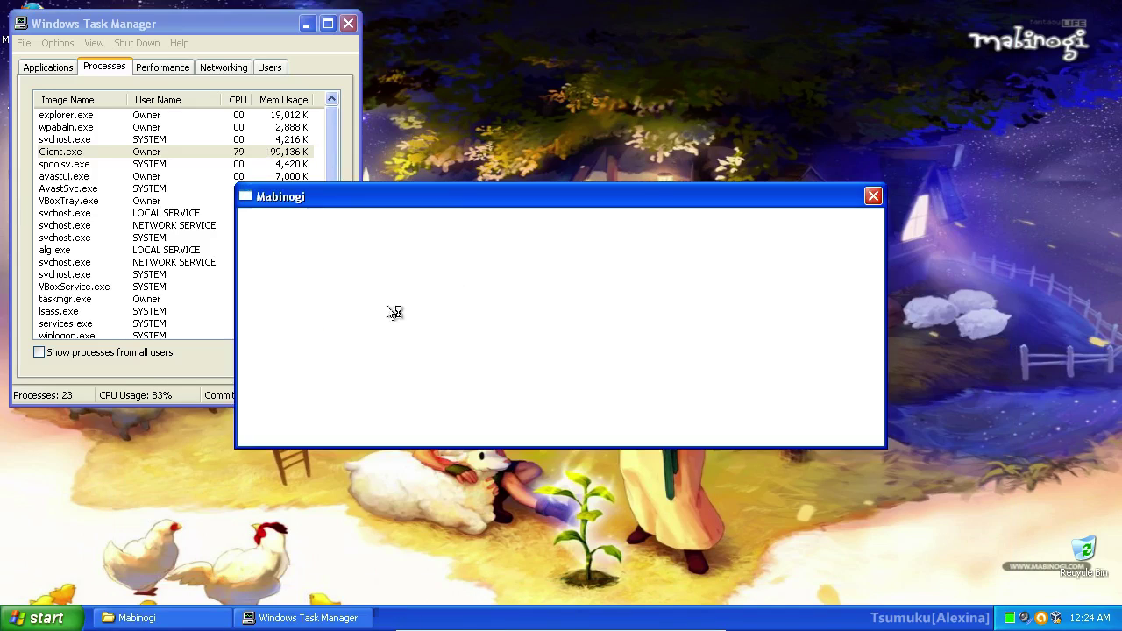
left_click(873, 197)
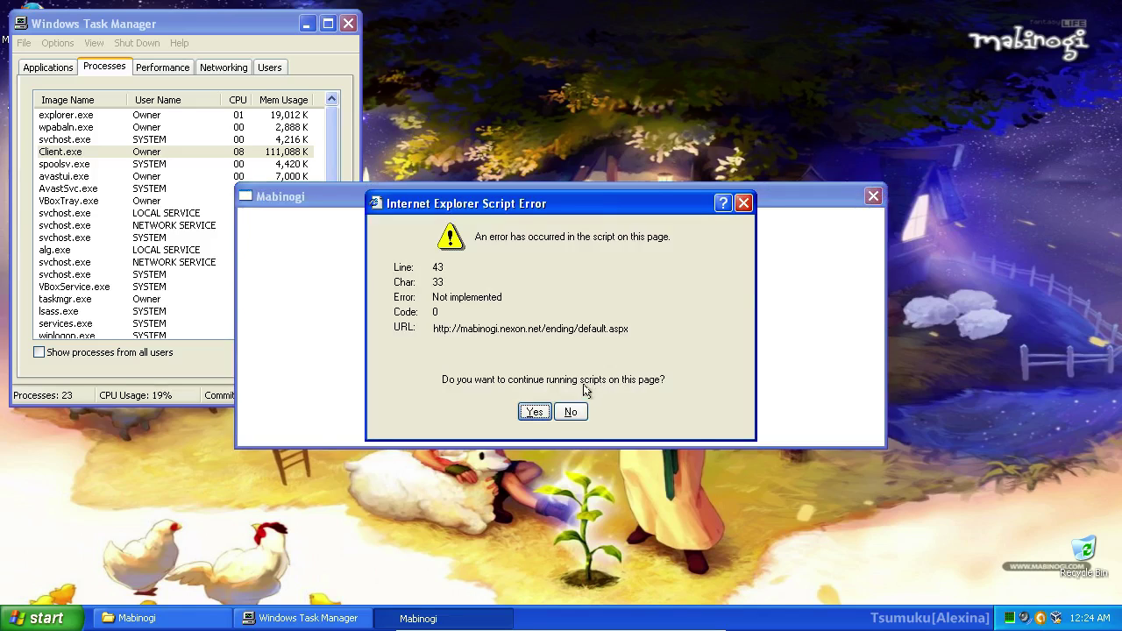
left_click(570, 412)
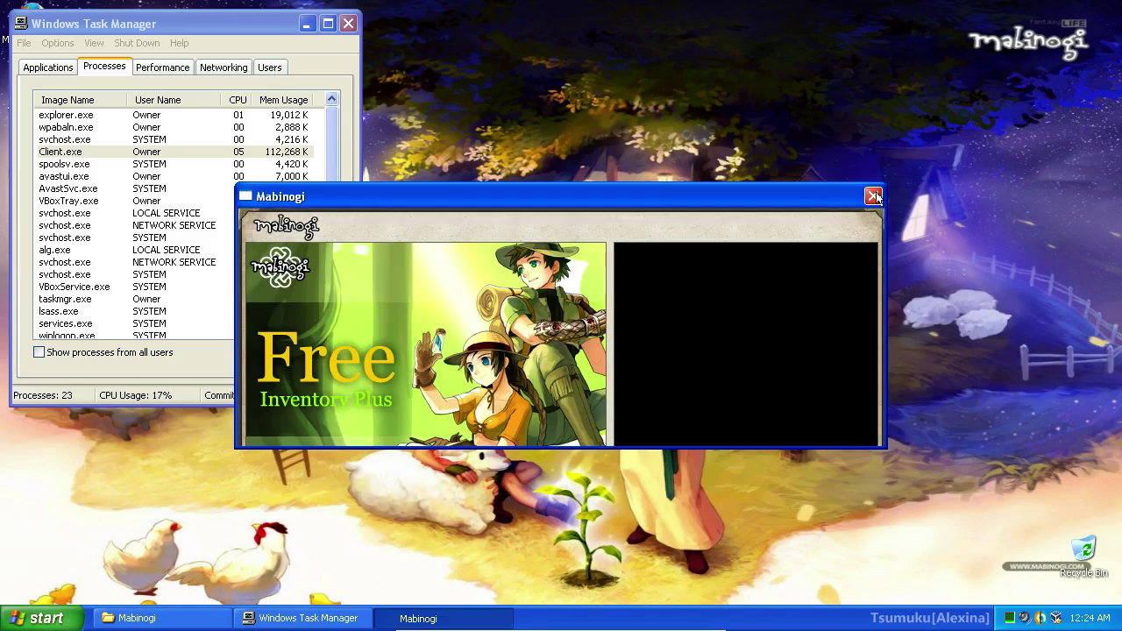
left_click(874, 196)
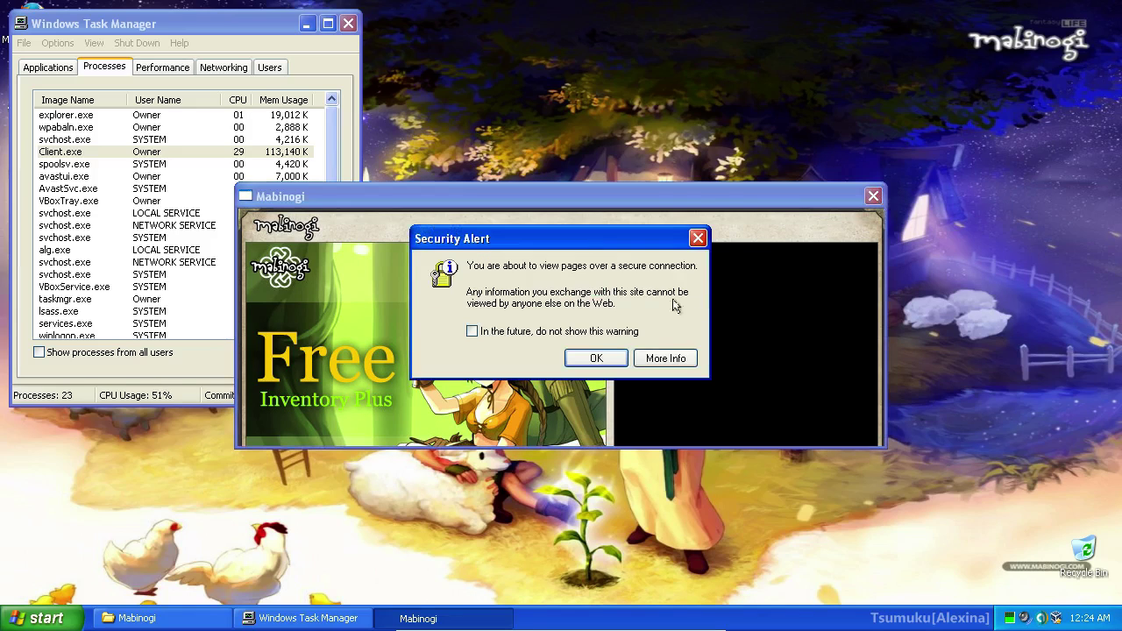
left_click(613, 356)
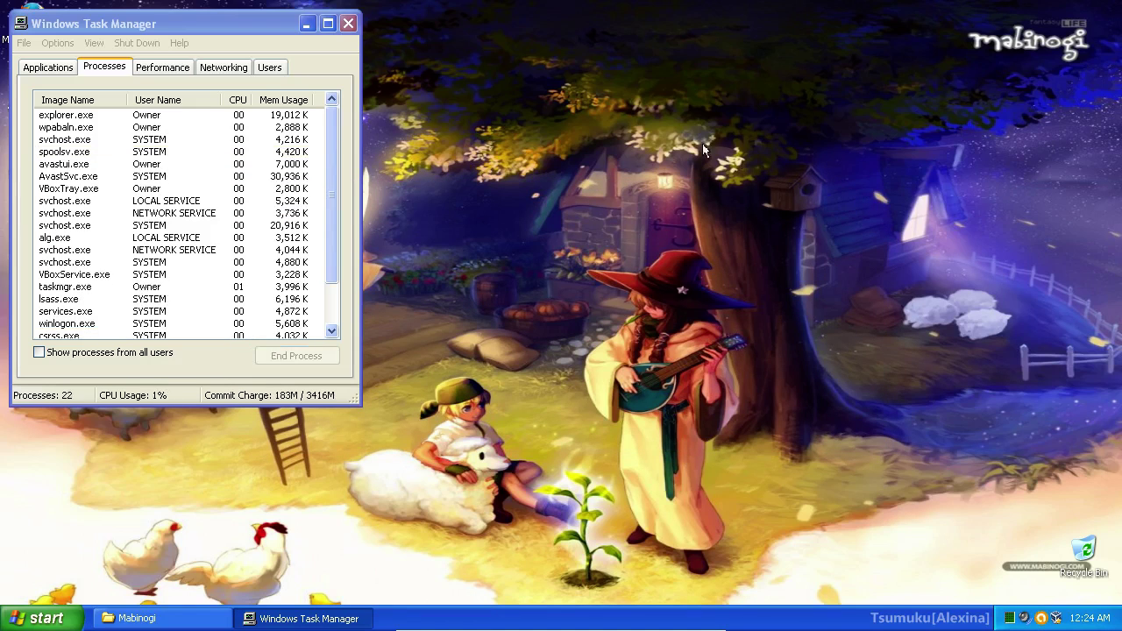
- Close the Windows Task Manager window
left_click(349, 24)
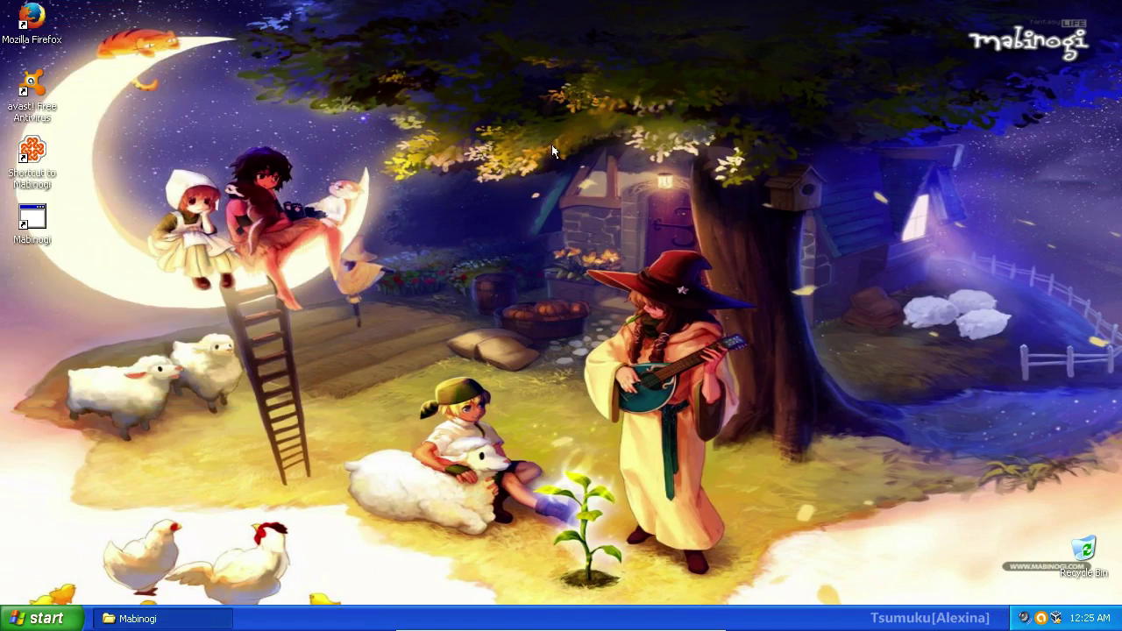